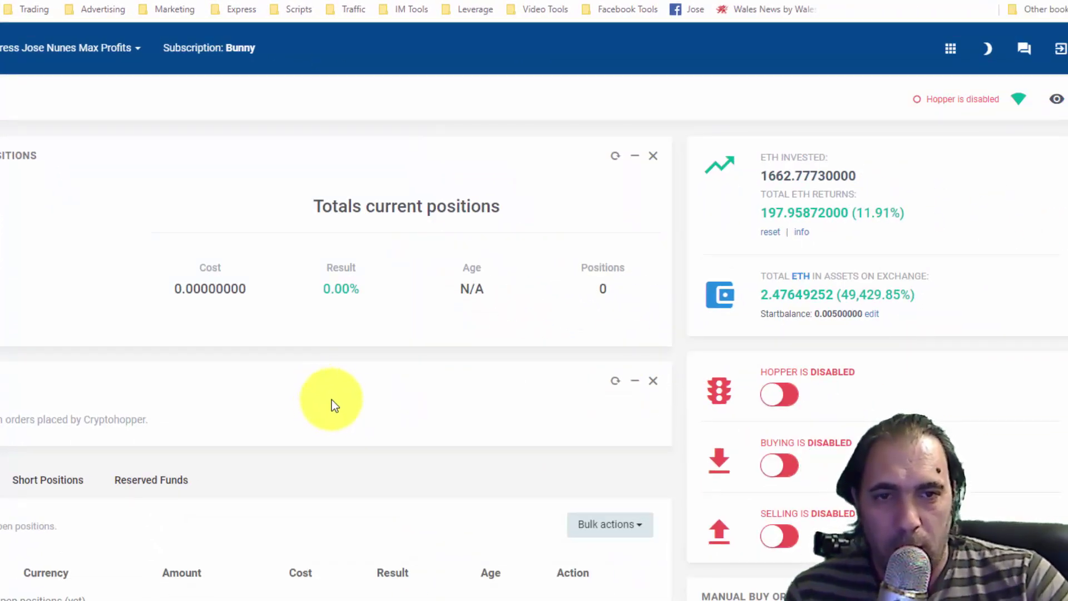
{"action": "scroll", "coordinate": [351, 406], "scroll_direction": "down", "scroll_amount": 5}
{"action": "scroll", "coordinate": [332, 478], "scroll_direction": "down", "scroll_amount": 5}
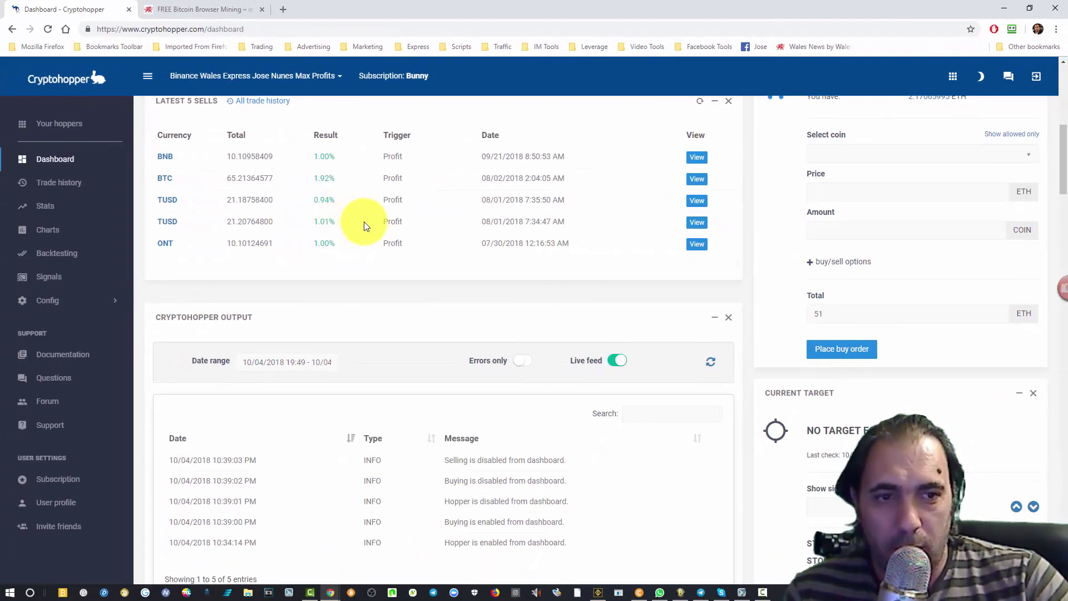
{"action": "scroll", "coordinate": [364, 222], "scroll_direction": "up", "scroll_amount": 2}
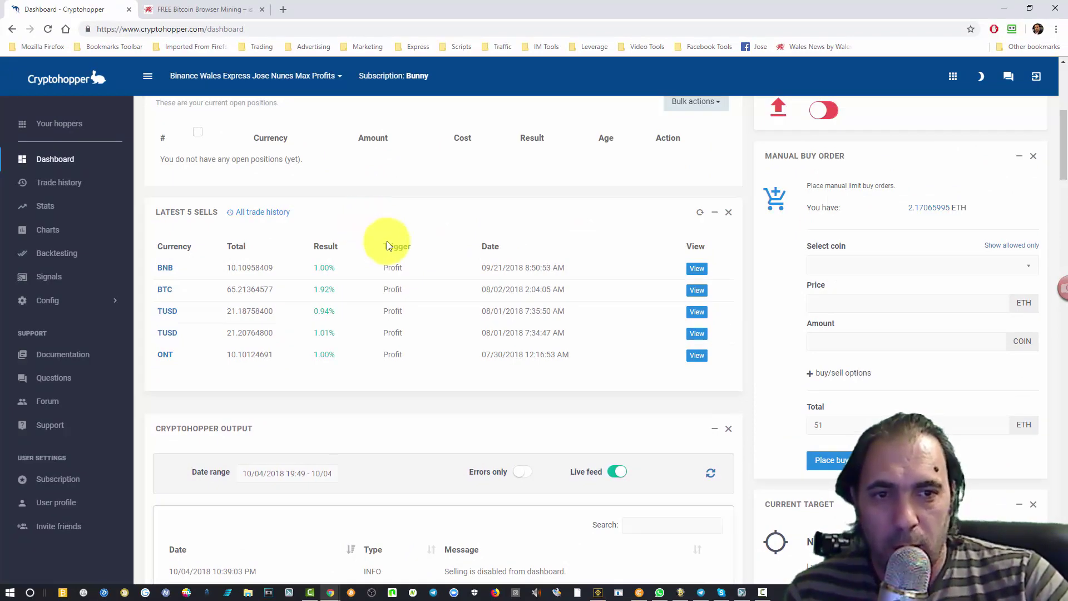
{"action": "scroll", "coordinate": [386, 241], "scroll_direction": "up", "scroll_amount": 5}
{"action": "scroll", "coordinate": [386, 242], "scroll_direction": "down", "scroll_amount": 5}
{"action": "scroll", "coordinate": [404, 233], "scroll_direction": "down", "scroll_amount": 3}
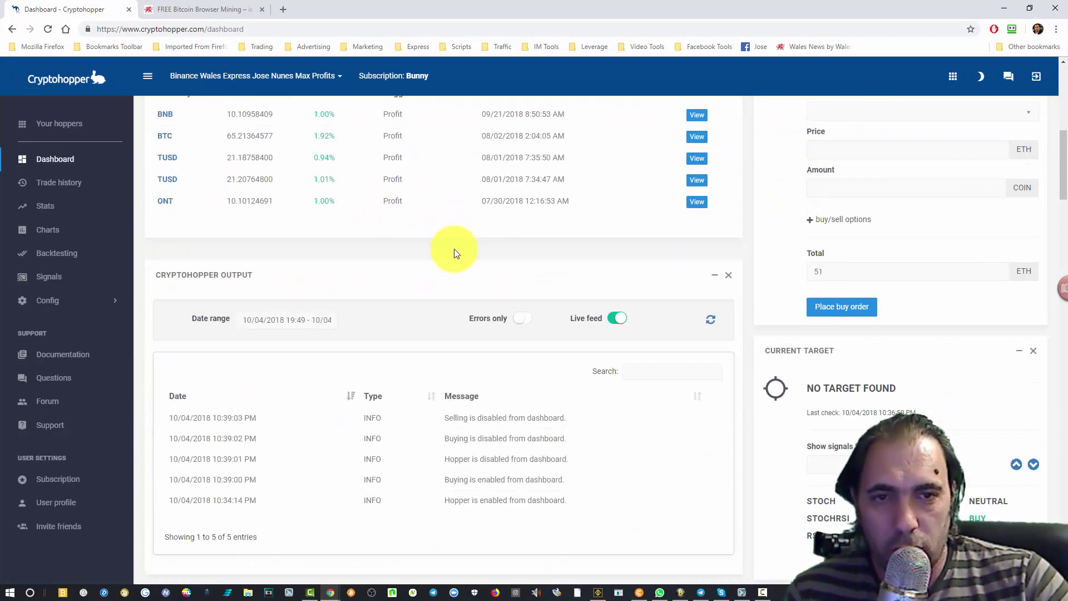
{"action": "scroll", "coordinate": [445, 245], "scroll_direction": "up", "scroll_amount": 1}
{"action": "scroll", "coordinate": [440, 222], "scroll_direction": "down", "scroll_amount": 4}
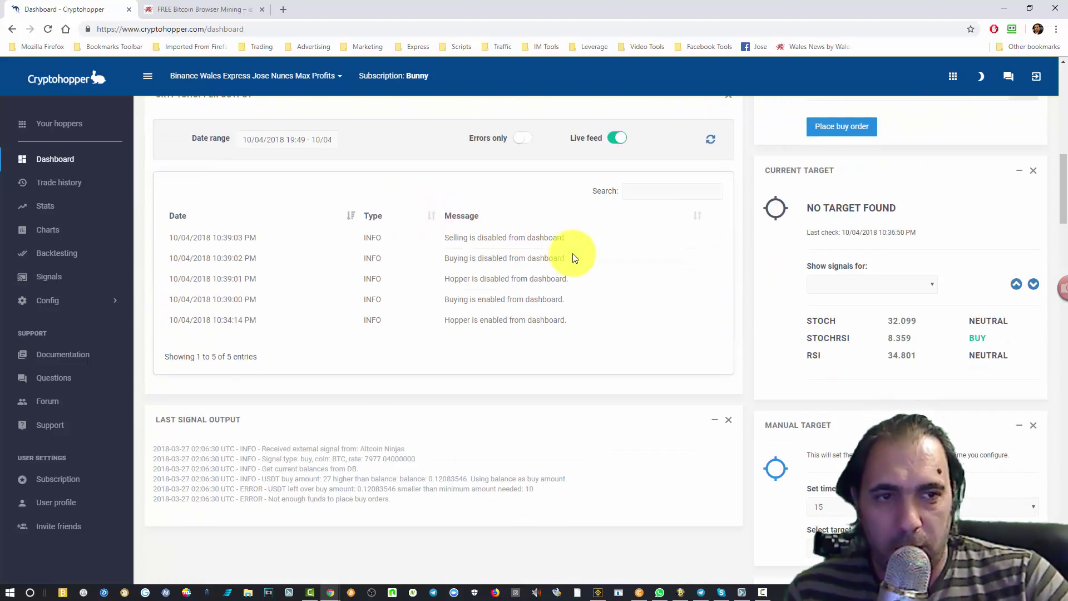
{"action": "scroll", "coordinate": [543, 269], "scroll_direction": "down", "scroll_amount": 10}
{"action": "scroll", "coordinate": [925, 306], "scroll_direction": "down", "scroll_amount": 20}
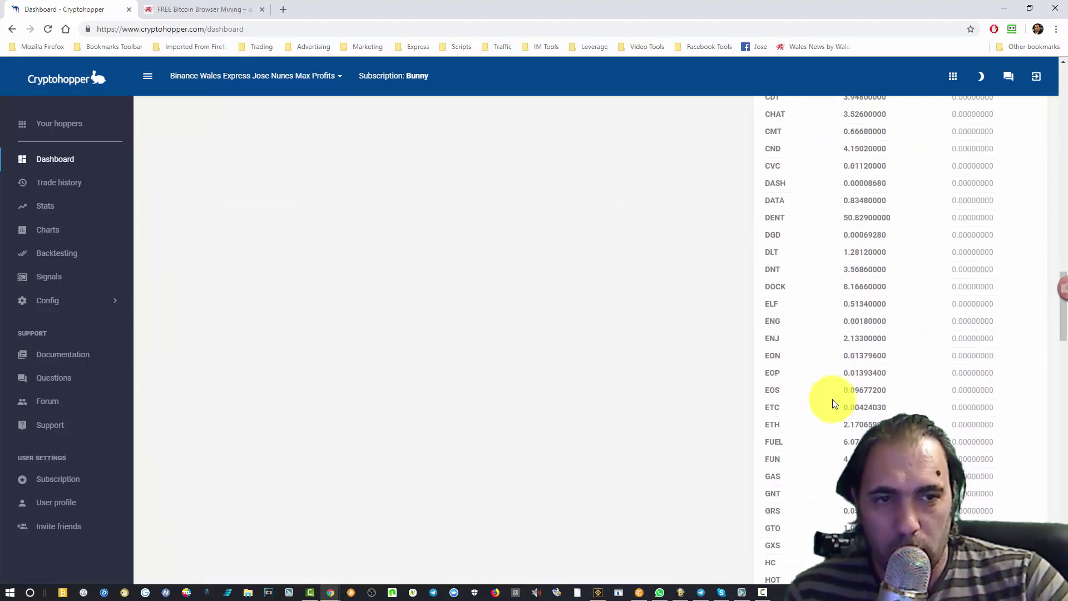
{"action": "scroll", "coordinate": [619, 354], "scroll_direction": "down", "scroll_amount": 8}
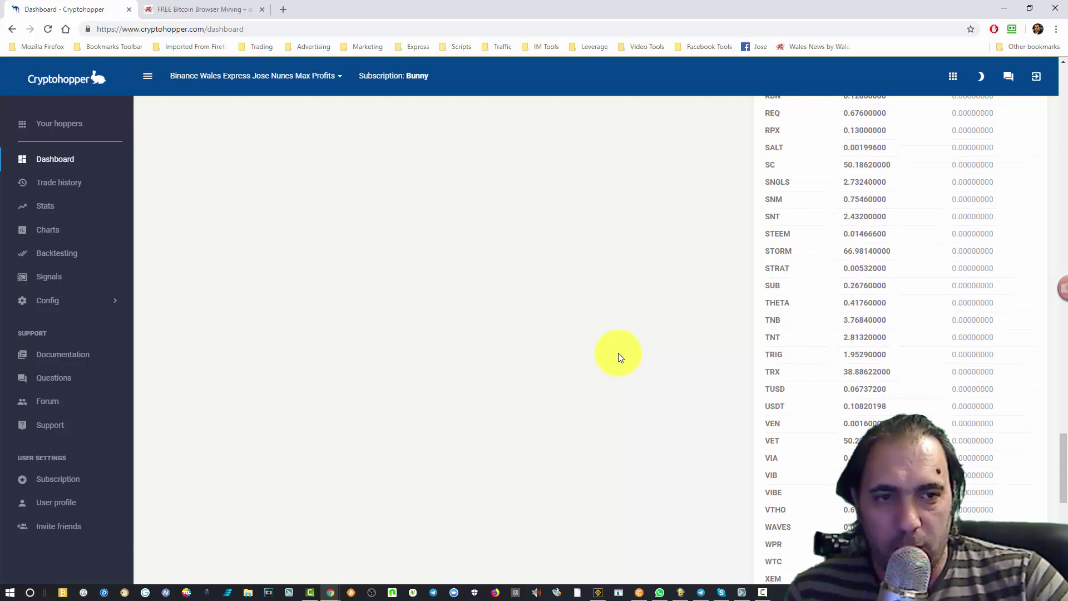
{"action": "scroll", "coordinate": [501, 336], "scroll_direction": "up", "scroll_amount": 3}
{"action": "scroll", "coordinate": [483, 336], "scroll_direction": "up", "scroll_amount": 15}
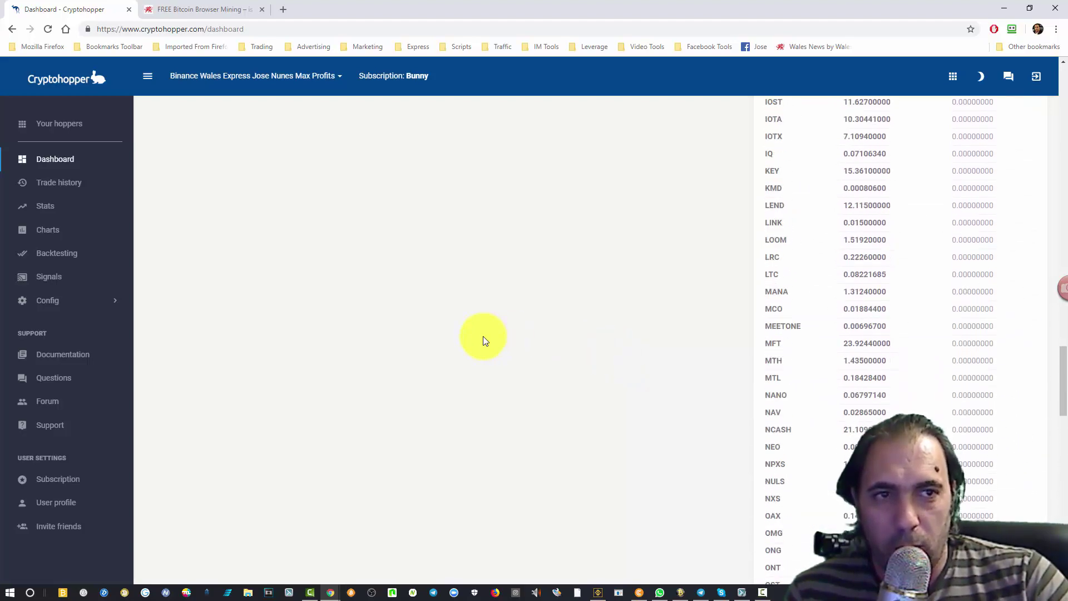
{"action": "scroll", "coordinate": [483, 336], "scroll_direction": "up", "scroll_amount": 2}
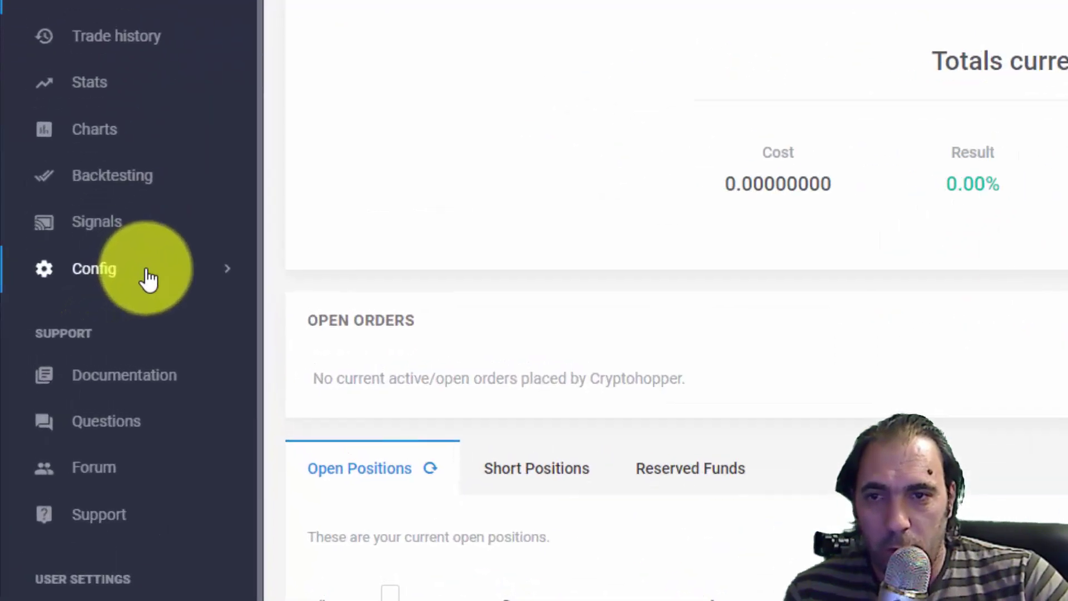
Open Baseconfig and review the Basic settings and the Binance exchange connection with its API key and secret
{"action": "left_click", "coordinate": [149, 278]}
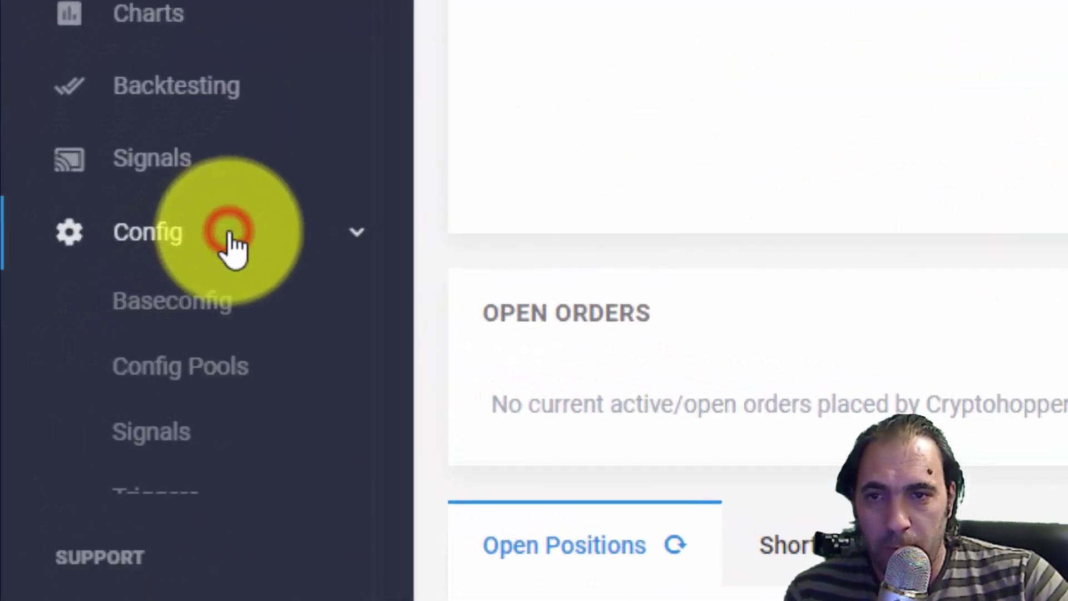
{"action": "left_click", "coordinate": [117, 318]}
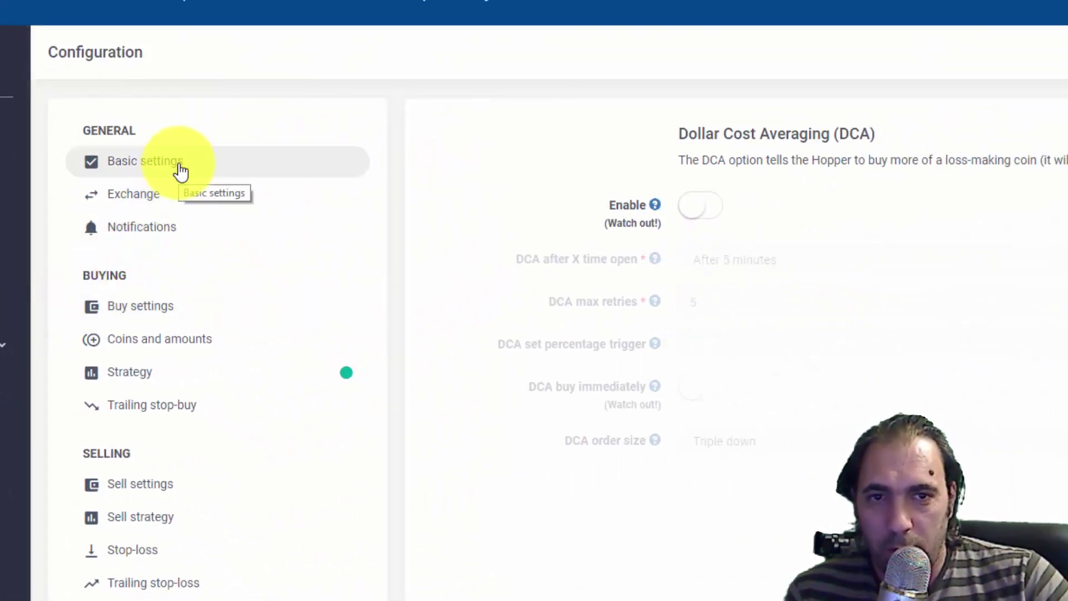
{"action": "left_click", "coordinate": [180, 171]}
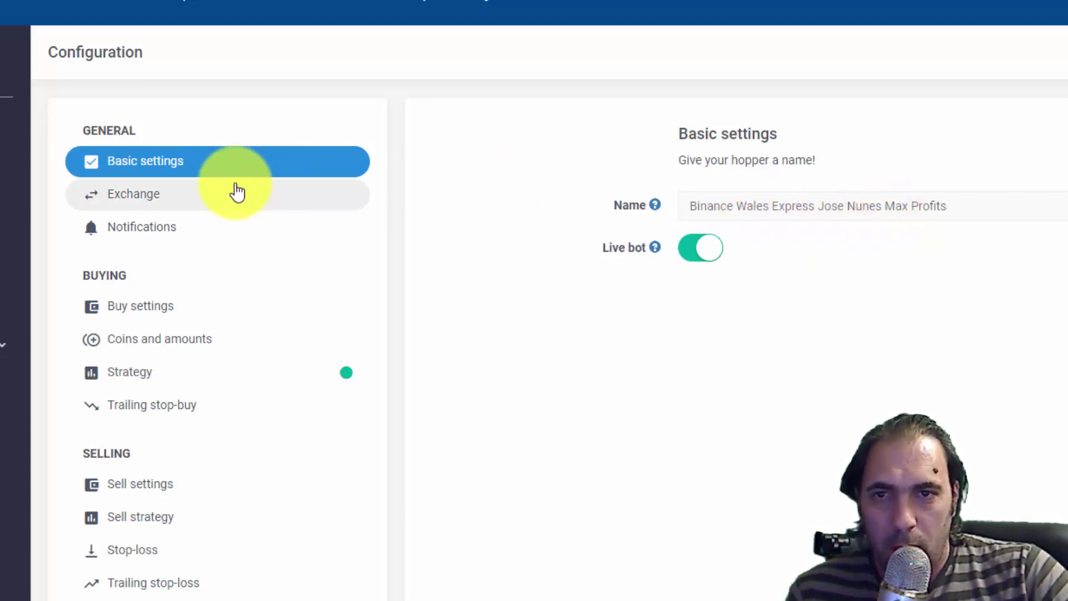
{"action": "left_click", "coordinate": [203, 204]}
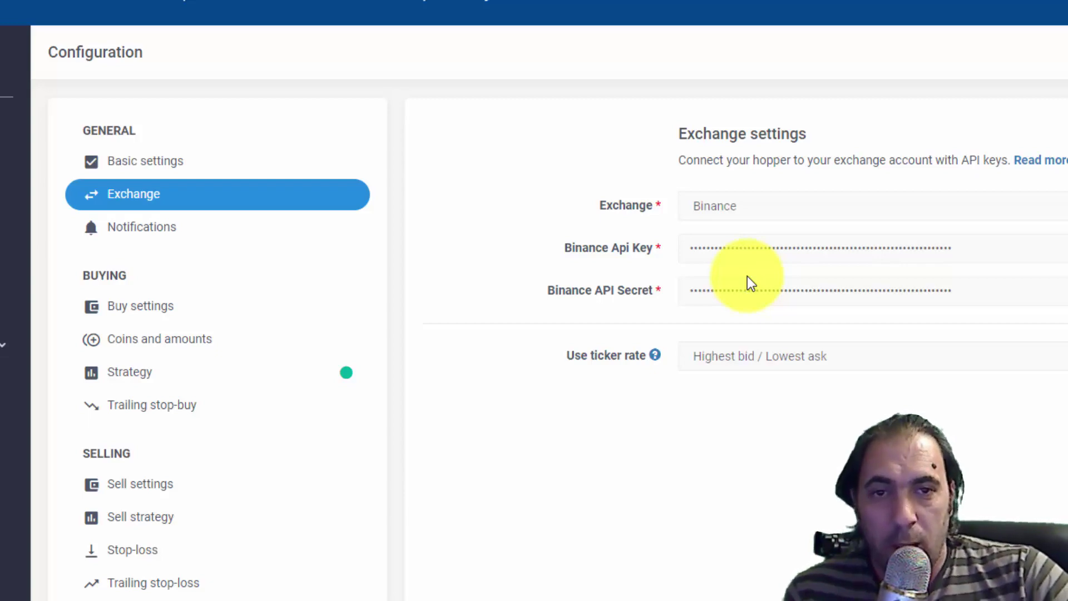
In Buy settings, set max open positions to 80 and max per coin to 40.86%, then save
{"action": "left_click", "coordinate": [209, 232]}
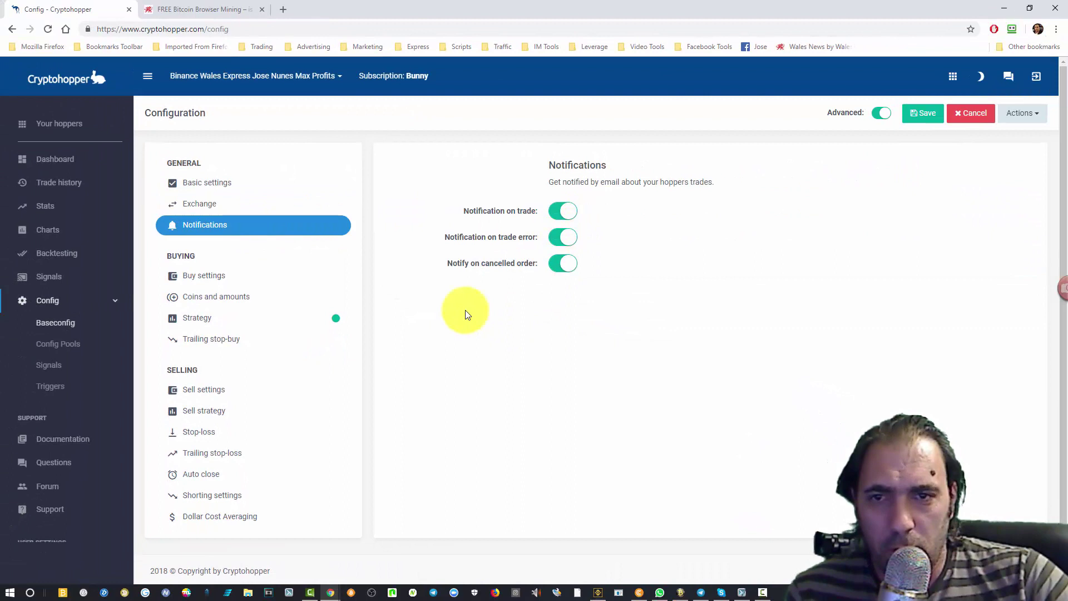
{"action": "left_click", "coordinate": [256, 280]}
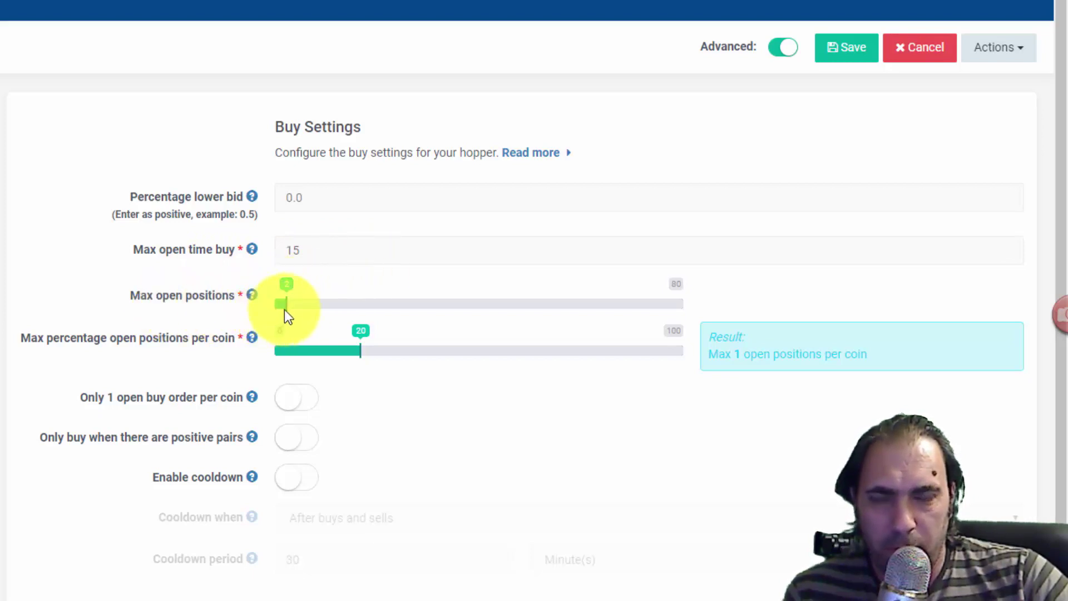
{"action": "left_click_drag", "start_coordinate": [286, 306], "coordinate": [703, 315]}
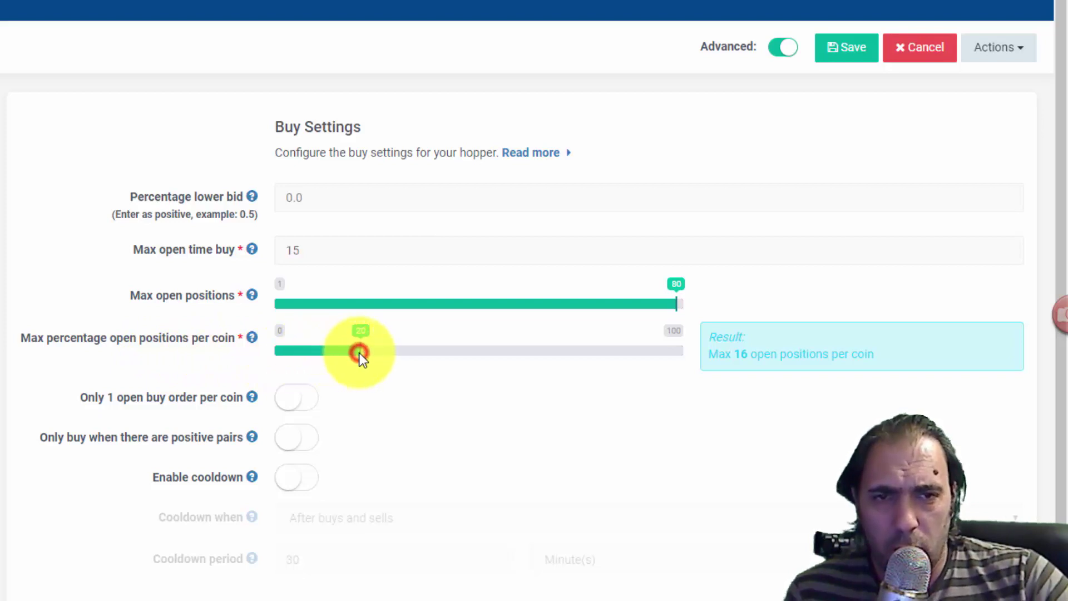
{"action": "left_click_drag", "start_coordinate": [359, 352], "coordinate": [445, 359]}
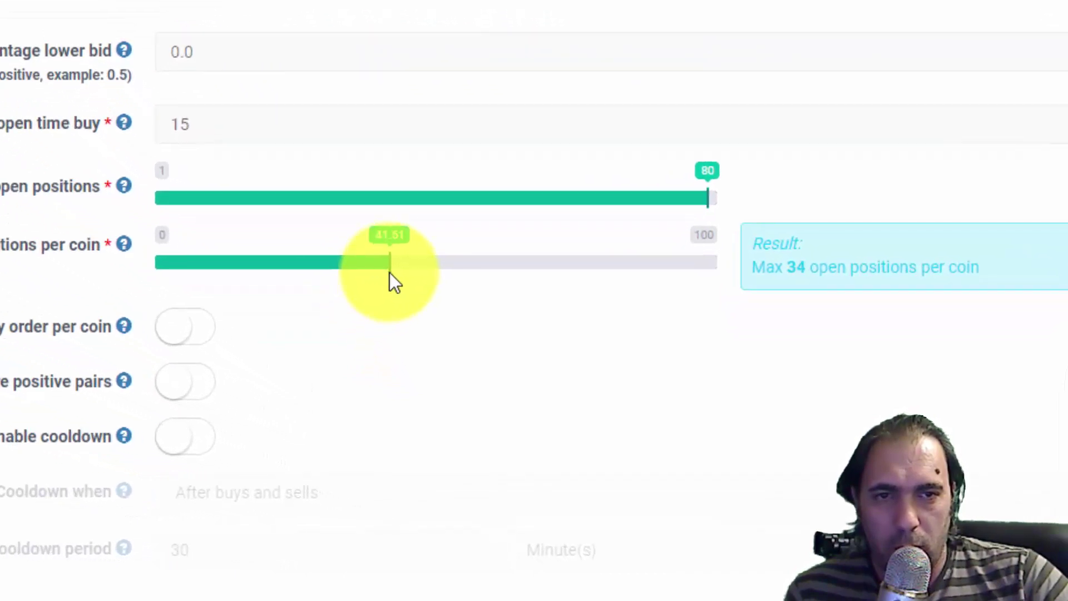
{"action": "left_click_drag", "start_coordinate": [390, 272], "coordinate": [384, 272]}
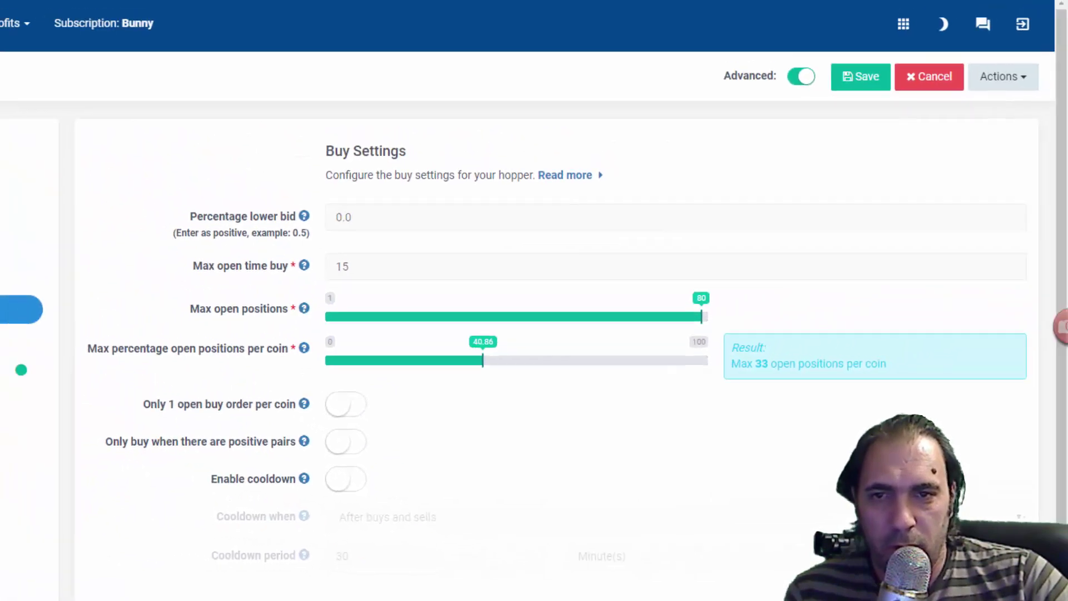
{"action": "left_click", "coordinate": [859, 76]}
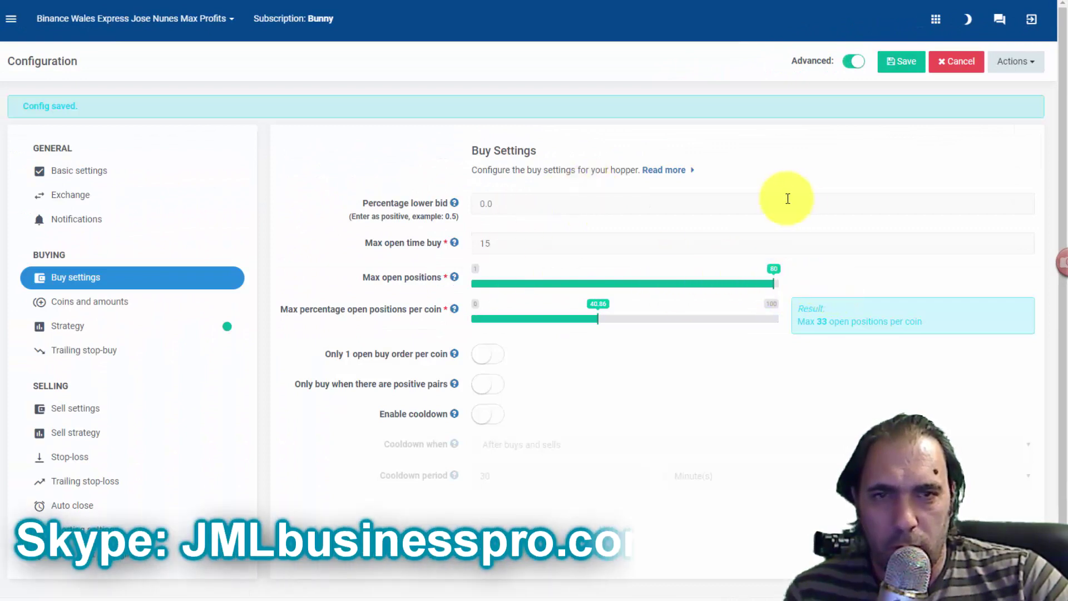
Change the base currency to Ethereum in Coins and amounts and confirm the switch
{"action": "left_click", "coordinate": [129, 303]}
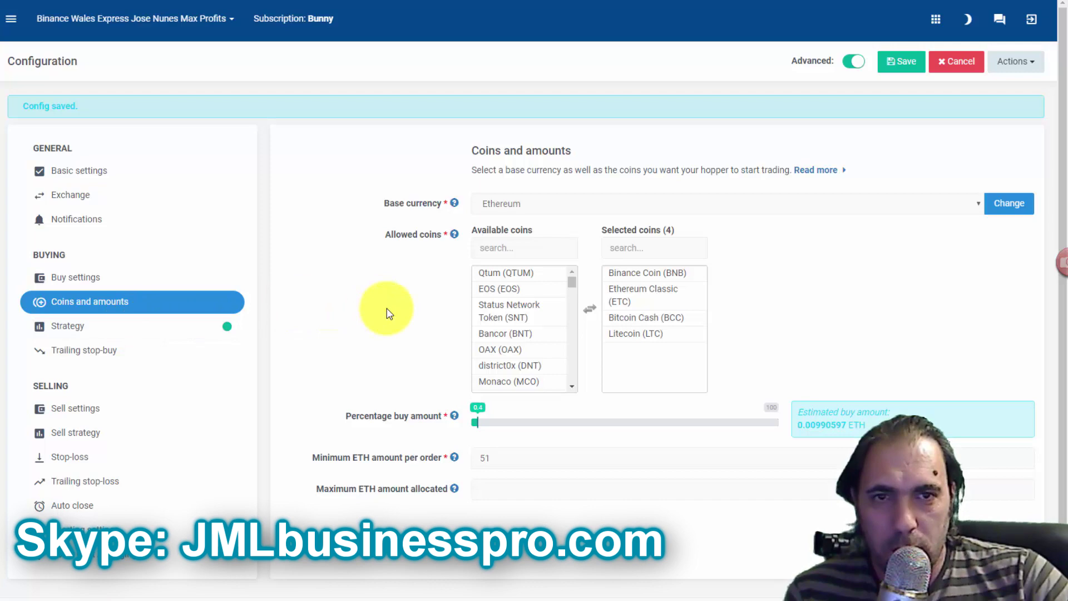
{"action": "left_click", "coordinate": [506, 272]}
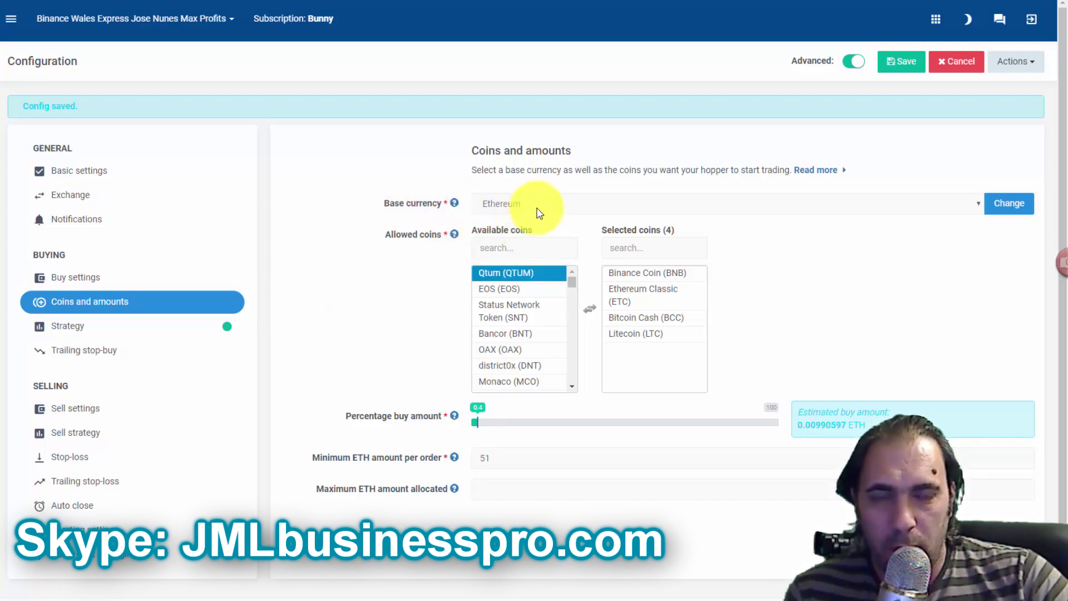
{"action": "left_click", "coordinate": [537, 209]}
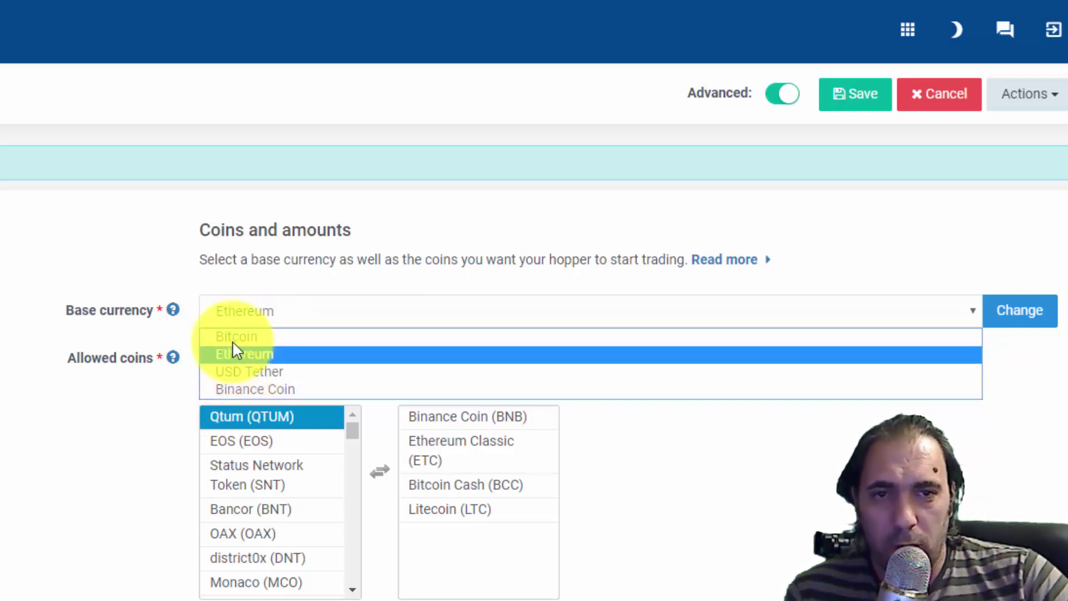
{"action": "left_click", "coordinate": [254, 350]}
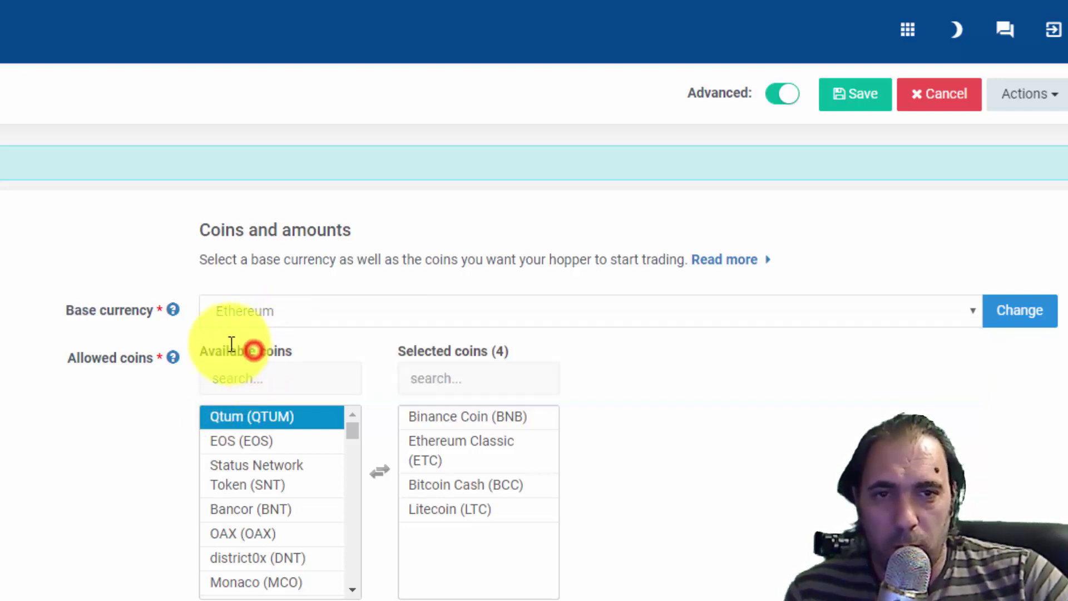
{"action": "left_click", "coordinate": [1002, 312]}
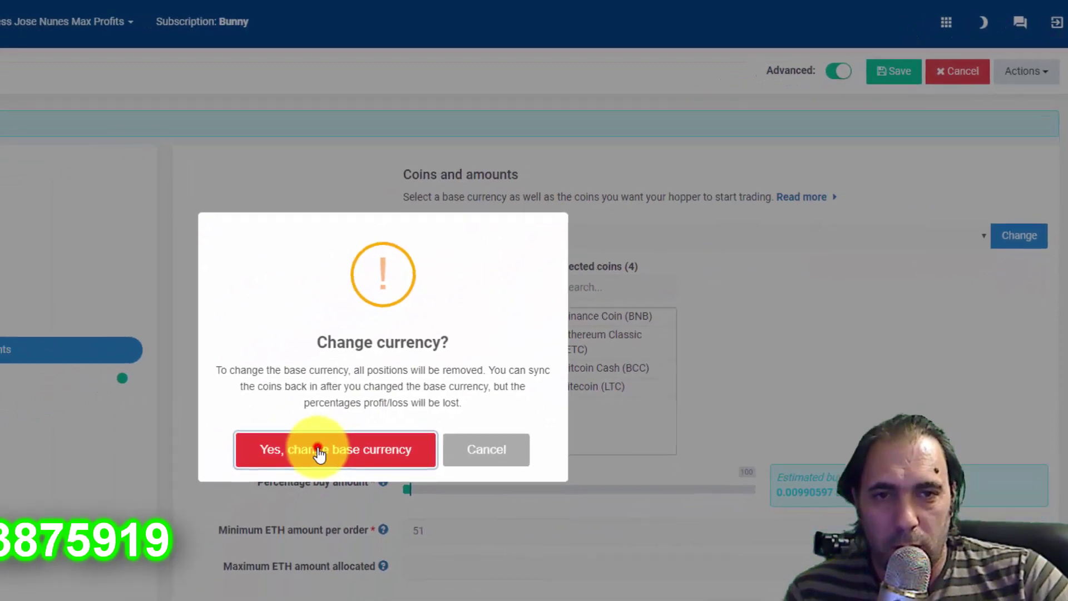
{"action": "left_click", "coordinate": [319, 450]}
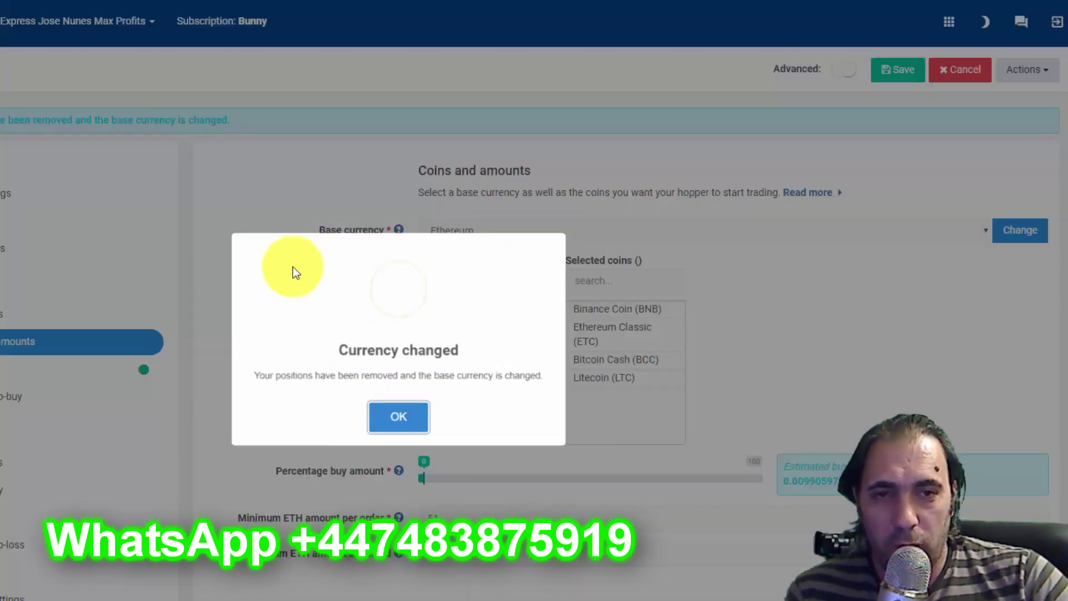
{"action": "left_click", "coordinate": [390, 423]}
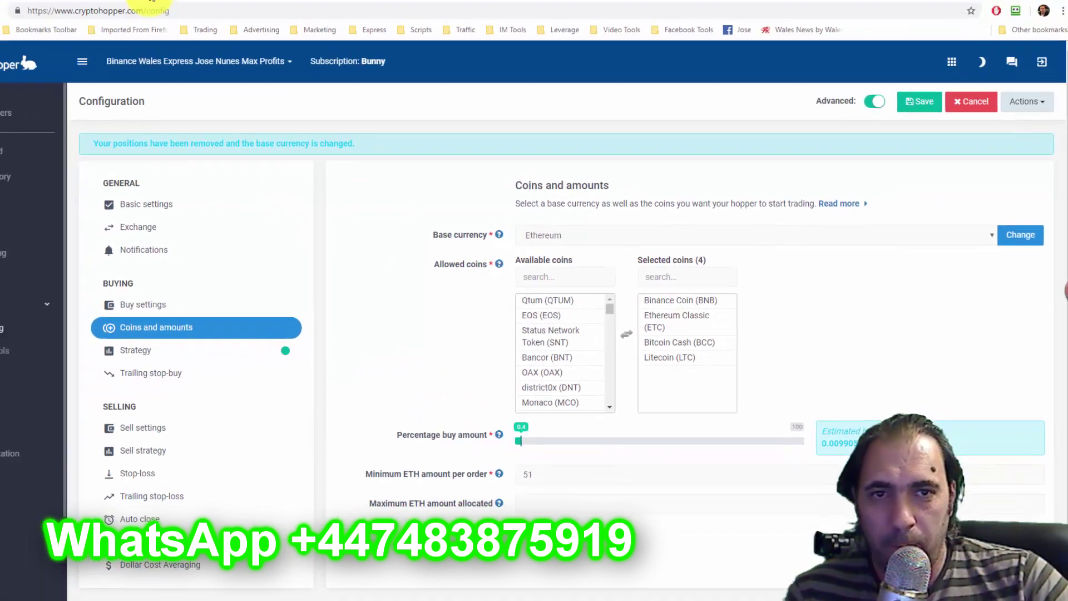
On Wales Express, log into the members area and follow the Bitcoin Trading Config 'Click Here!' link
{"action": "left_click", "coordinate": [209, 9]}
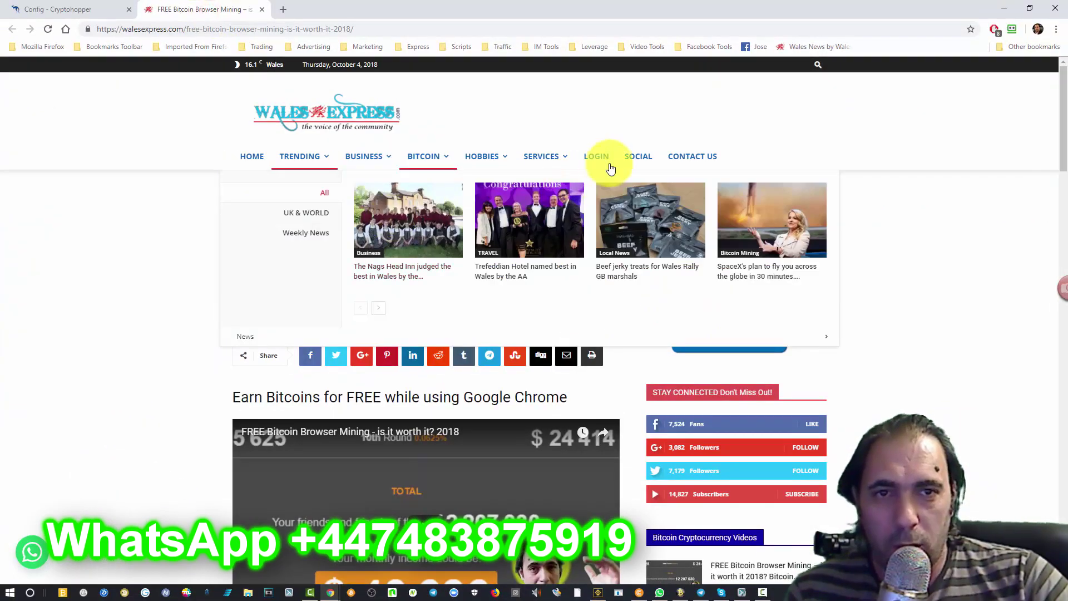
{"action": "left_click", "coordinate": [604, 156]}
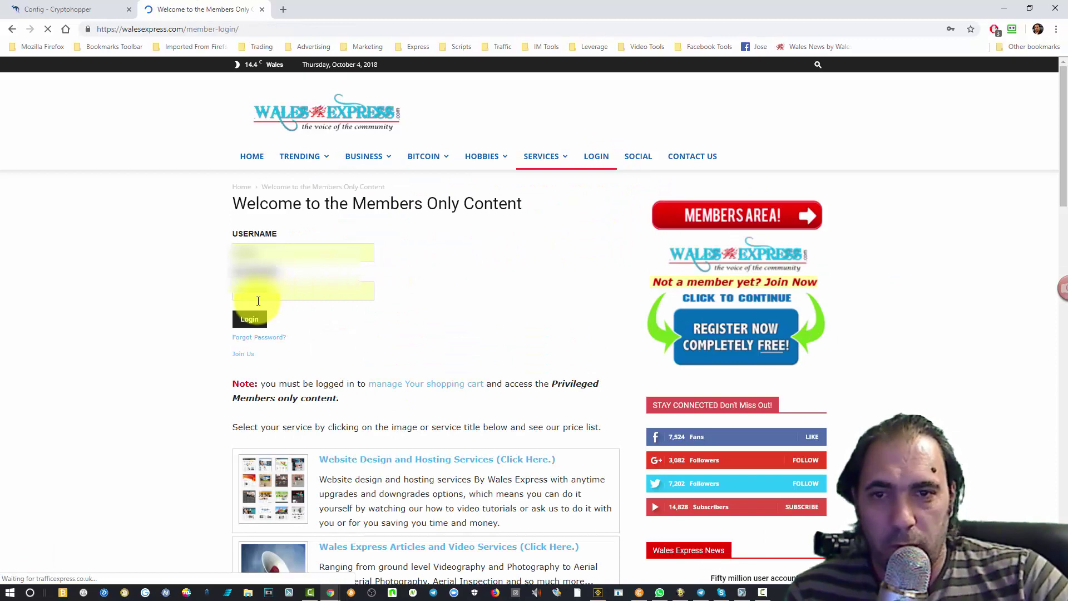
{"action": "left_click", "coordinate": [254, 314]}
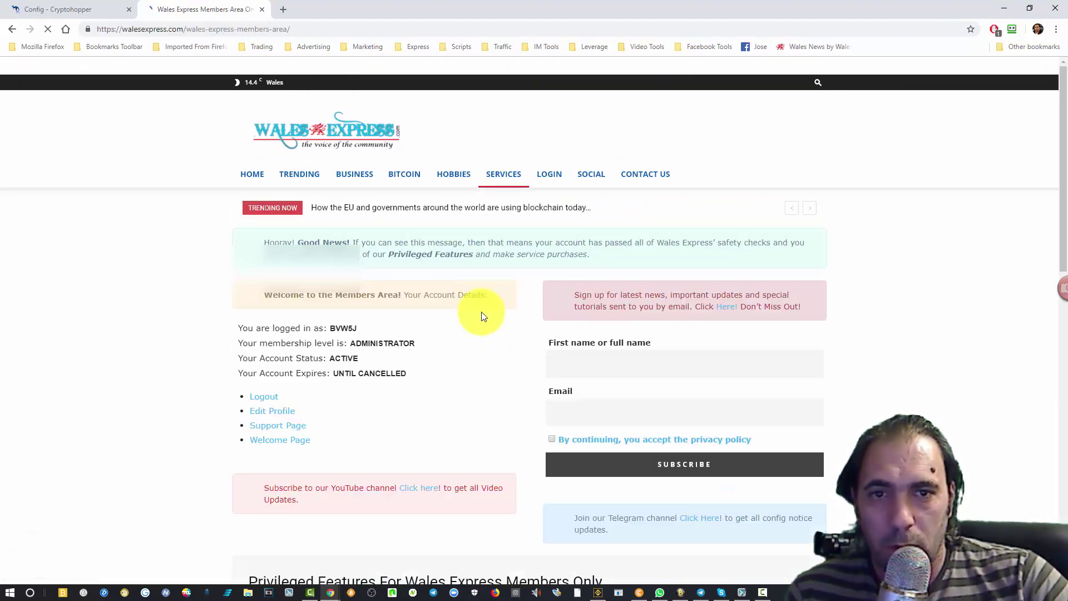
{"action": "scroll", "coordinate": [481, 317], "scroll_direction": "down", "scroll_amount": 6}
{"action": "scroll", "coordinate": [481, 317], "scroll_direction": "down", "scroll_amount": 4}
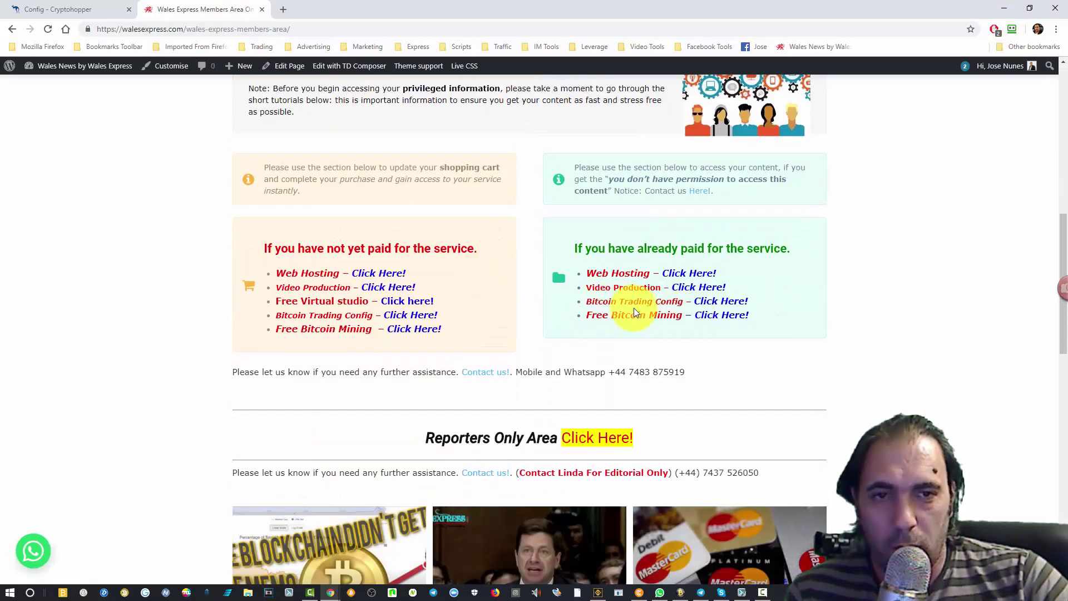
{"action": "left_click", "coordinate": [709, 301]}
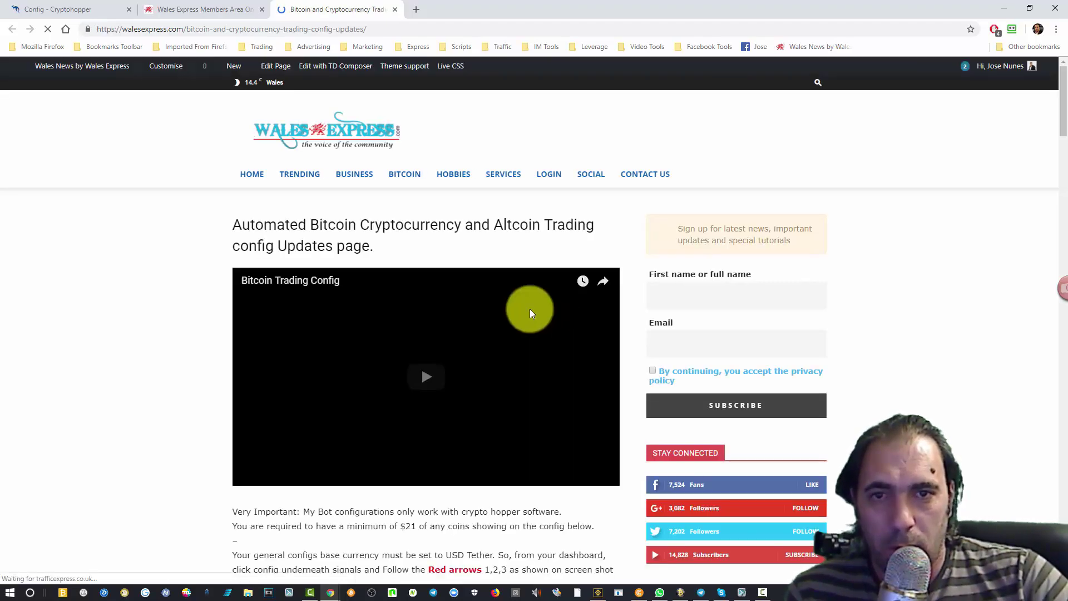
Browse the config updates page and highlight USDT in the Binance TOP 4 heading
{"action": "scroll", "coordinate": [495, 309], "scroll_direction": "down", "scroll_amount": 6}
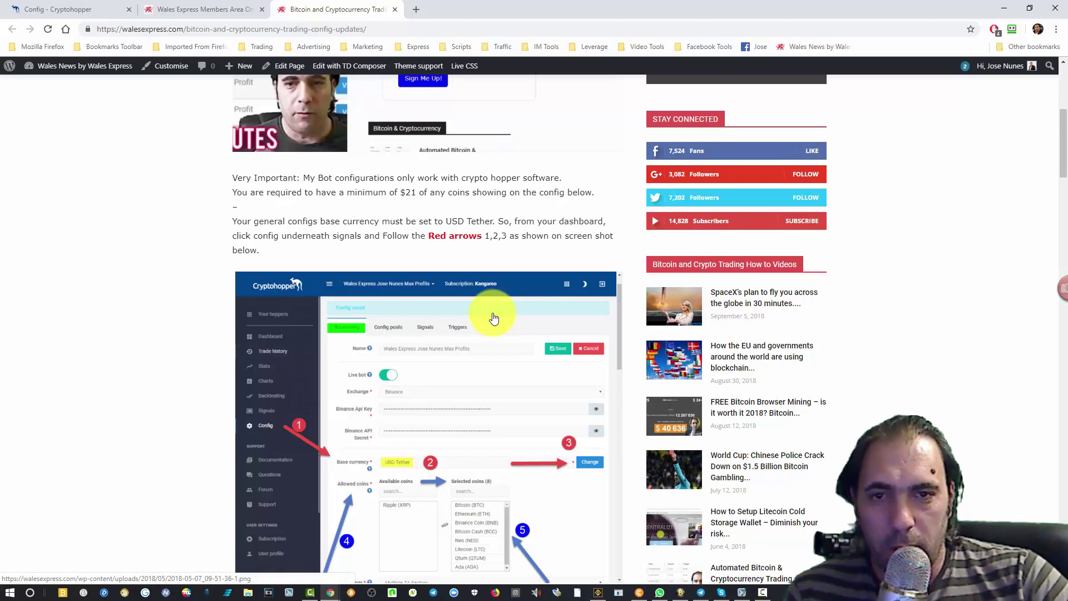
{"action": "scroll", "coordinate": [459, 301], "scroll_direction": "down", "scroll_amount": 4}
{"action": "scroll", "coordinate": [417, 322], "scroll_direction": "down", "scroll_amount": 4}
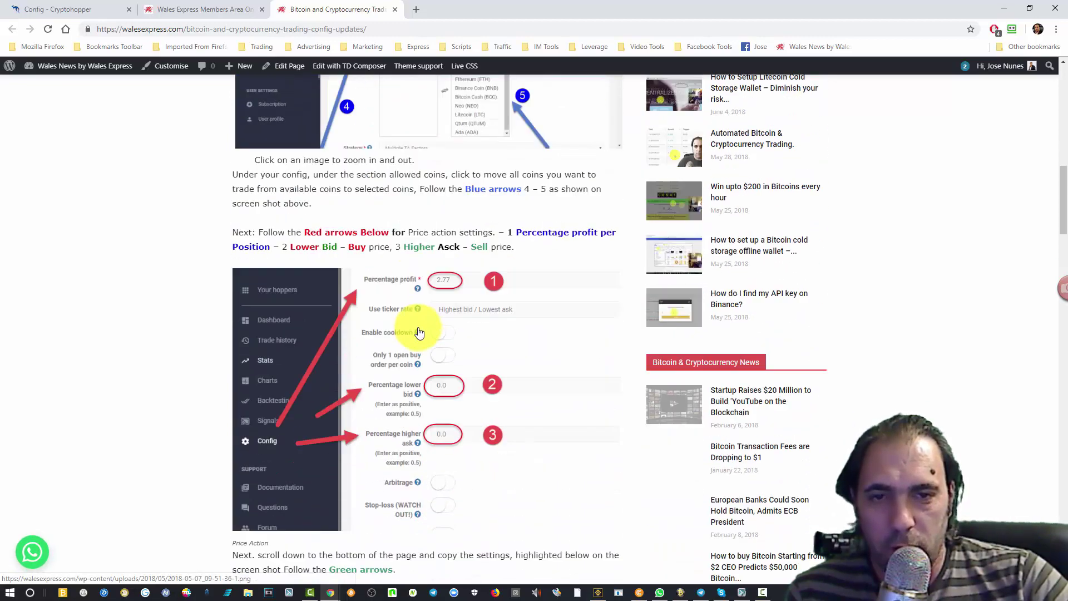
{"action": "scroll", "coordinate": [418, 331], "scroll_direction": "down", "scroll_amount": 4}
{"action": "scroll", "coordinate": [418, 331], "scroll_direction": "up", "scroll_amount": 6}
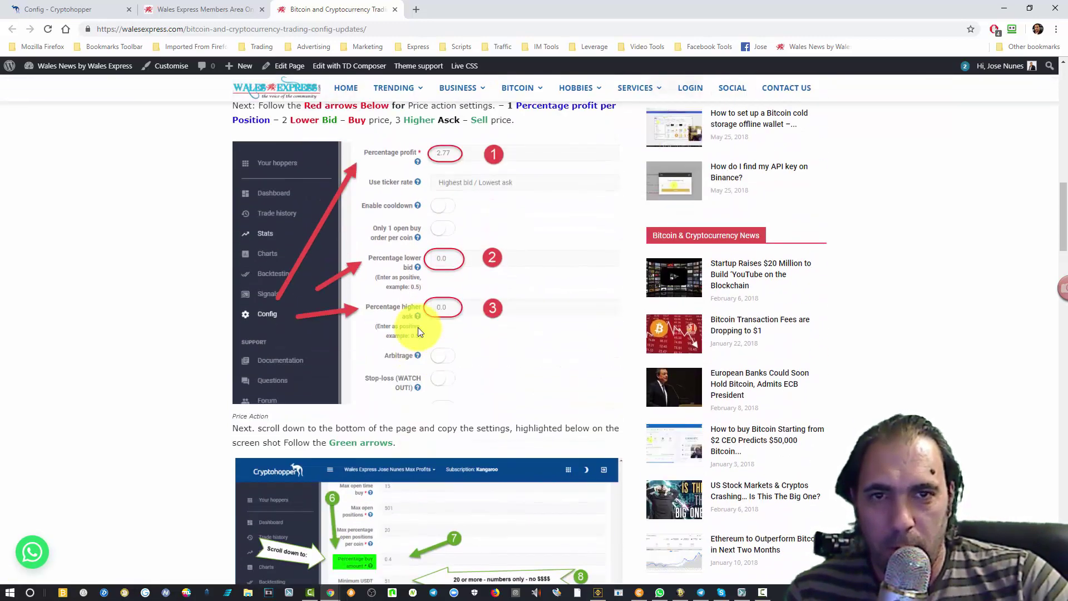
{"action": "scroll", "coordinate": [419, 332], "scroll_direction": "up", "scroll_amount": 10}
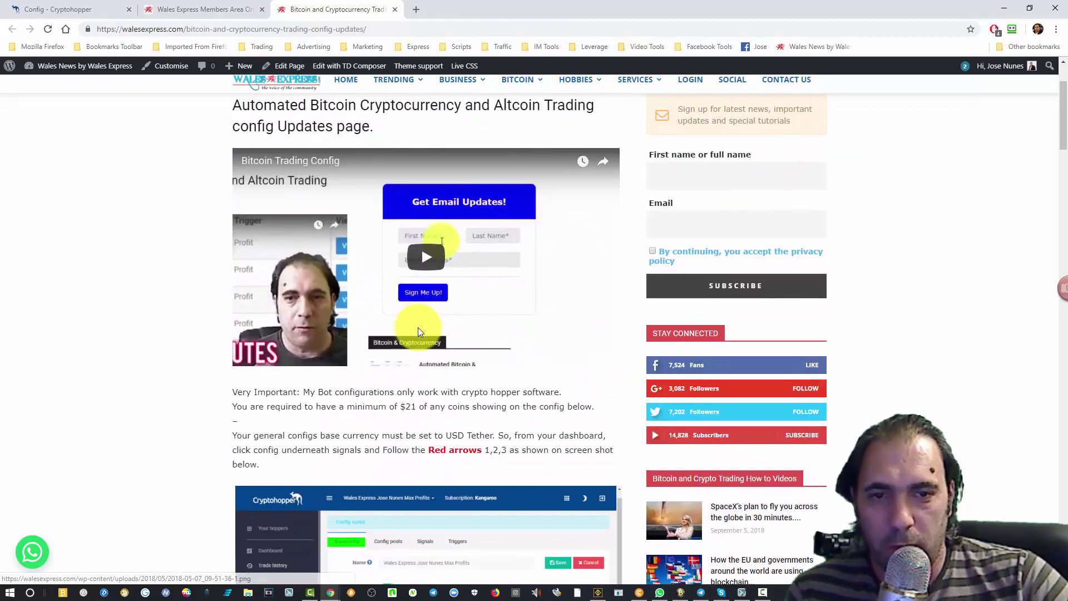
{"action": "scroll", "coordinate": [419, 332], "scroll_direction": "down", "scroll_amount": 6}
{"action": "scroll", "coordinate": [419, 332], "scroll_direction": "down", "scroll_amount": 18}
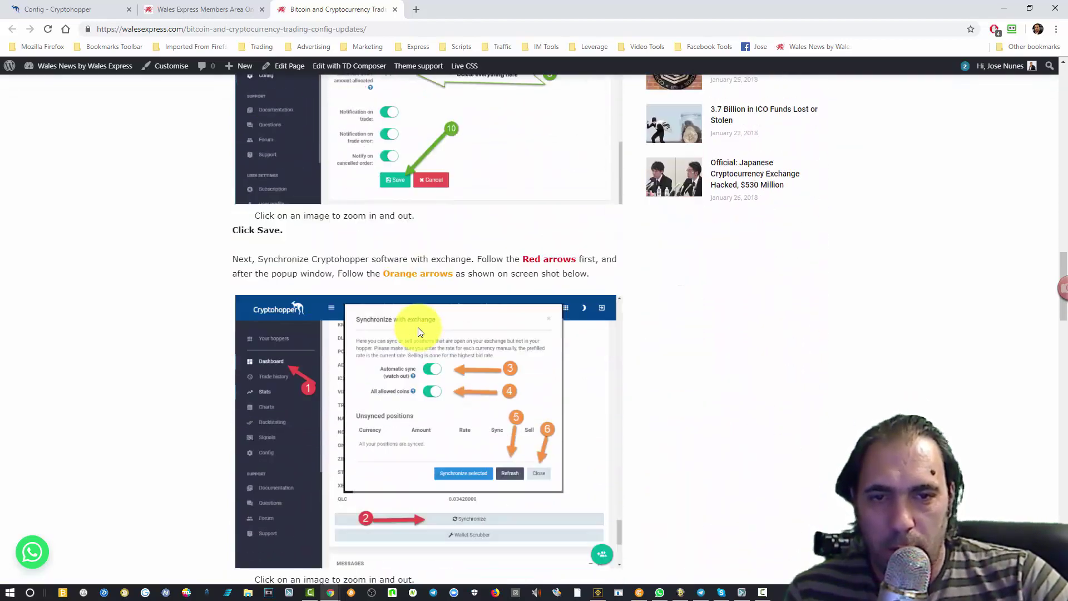
{"action": "scroll", "coordinate": [419, 332], "scroll_direction": "down", "scroll_amount": 8}
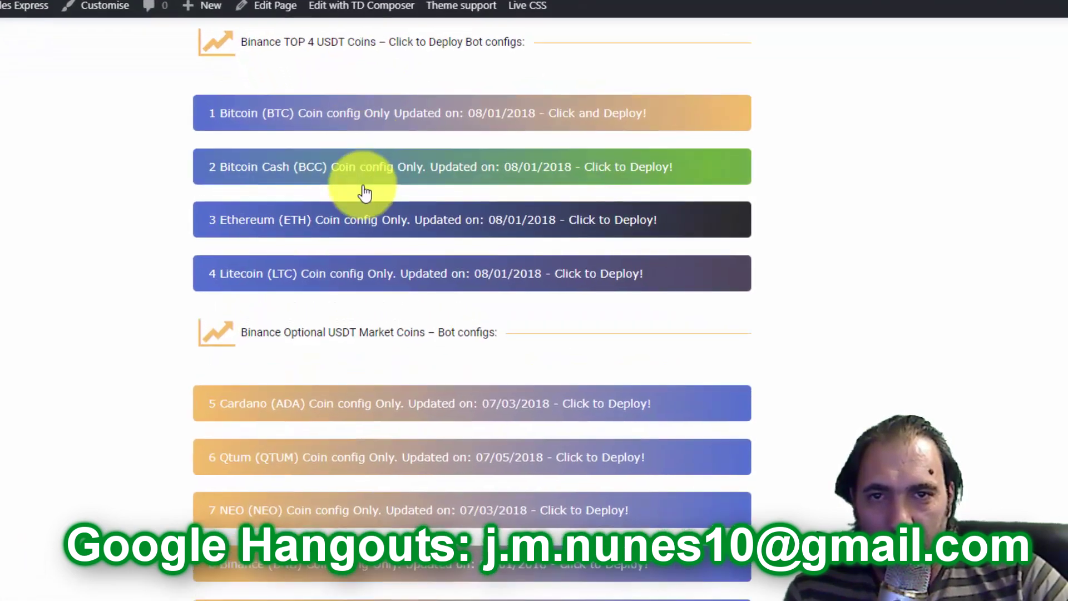
{"action": "scroll", "coordinate": [349, 189], "scroll_direction": "up", "scroll_amount": 2}
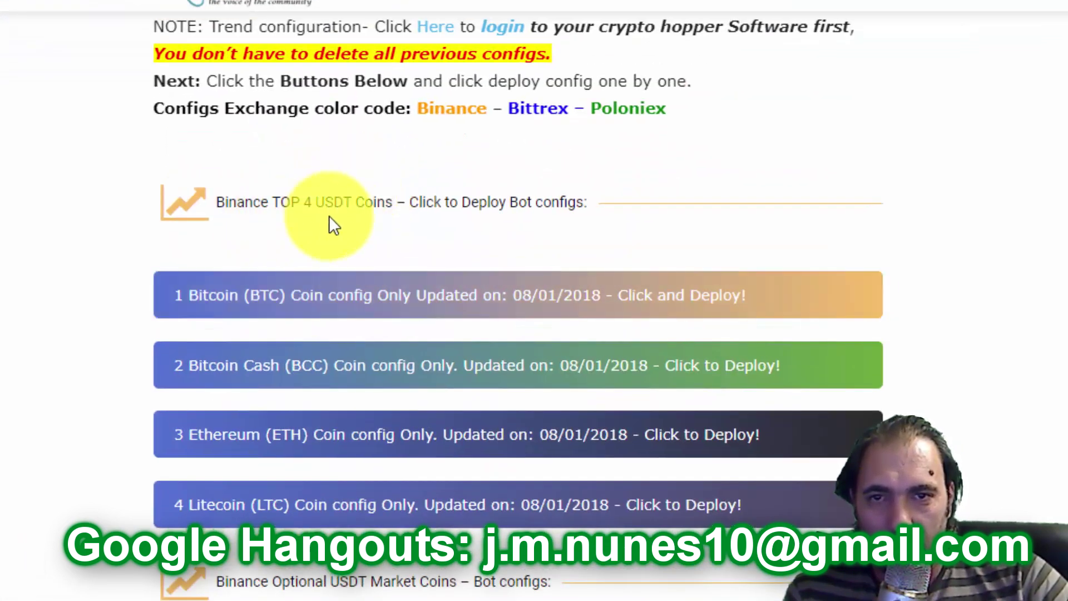
{"action": "left_click_drag", "start_coordinate": [310, 202], "coordinate": [350, 203]}
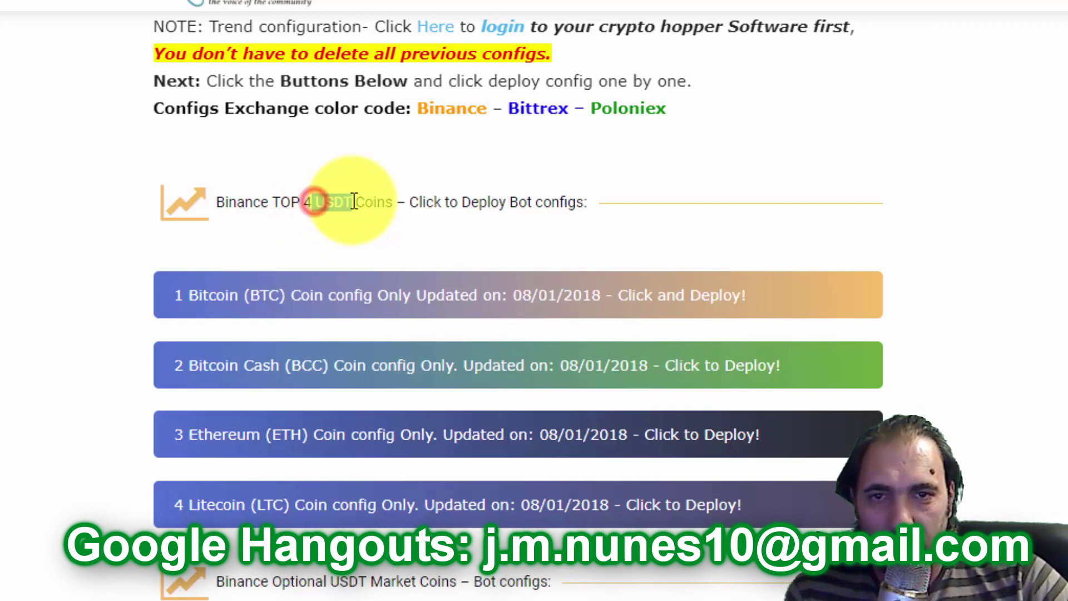
Highlight the USDT Market Coins heading and open the Bittrex '1 Bitcoin (BTC)' deploy config
{"action": "scroll", "coordinate": [322, 304], "scroll_direction": "down", "scroll_amount": 3}
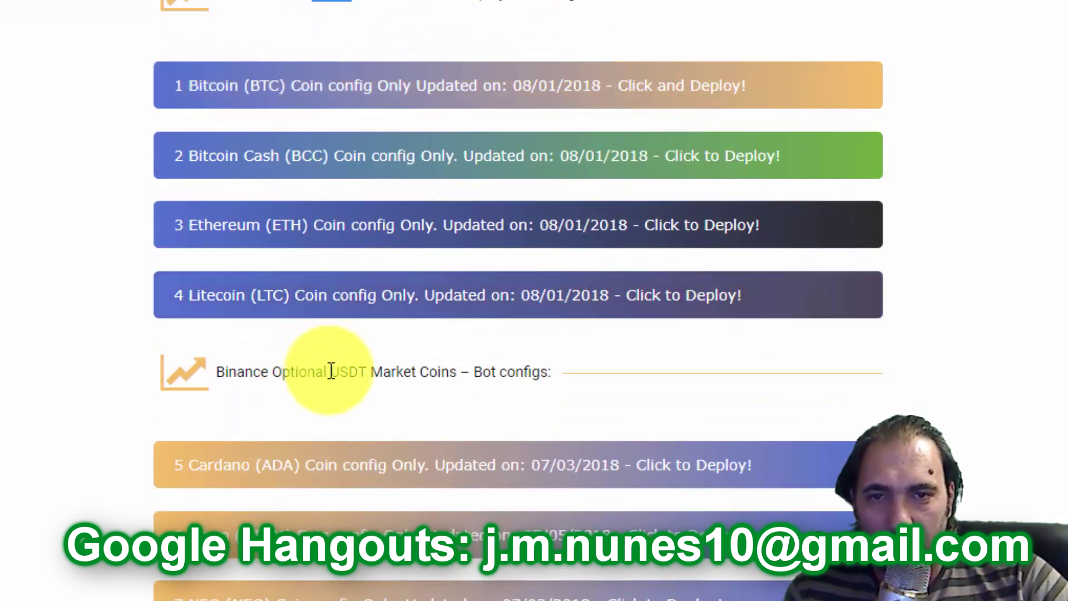
{"action": "left_click_drag", "start_coordinate": [331, 372], "coordinate": [444, 394]}
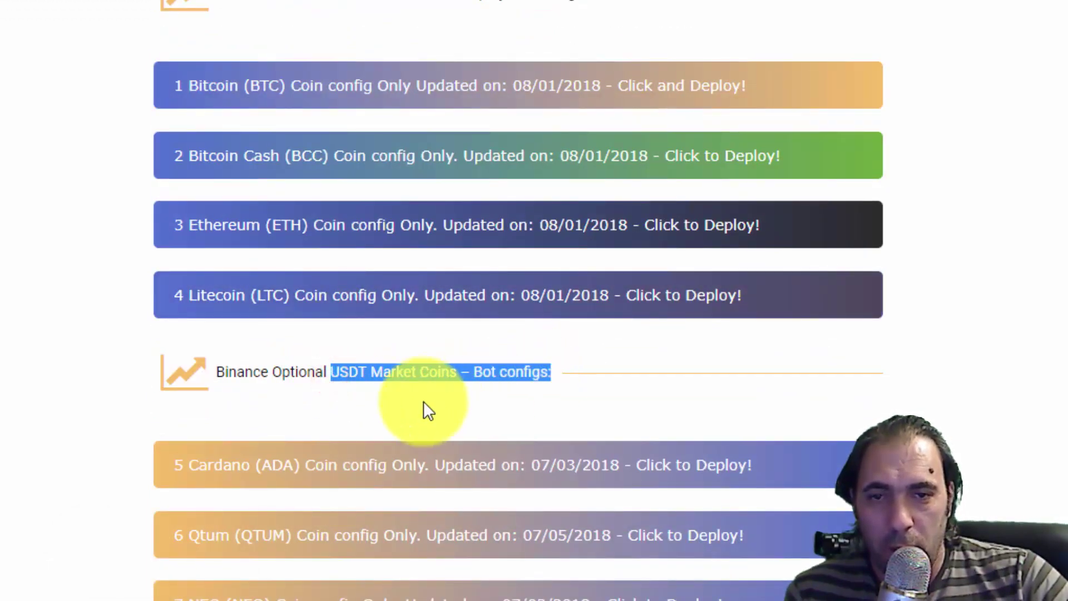
{"action": "scroll", "coordinate": [423, 412], "scroll_direction": "down", "scroll_amount": 12}
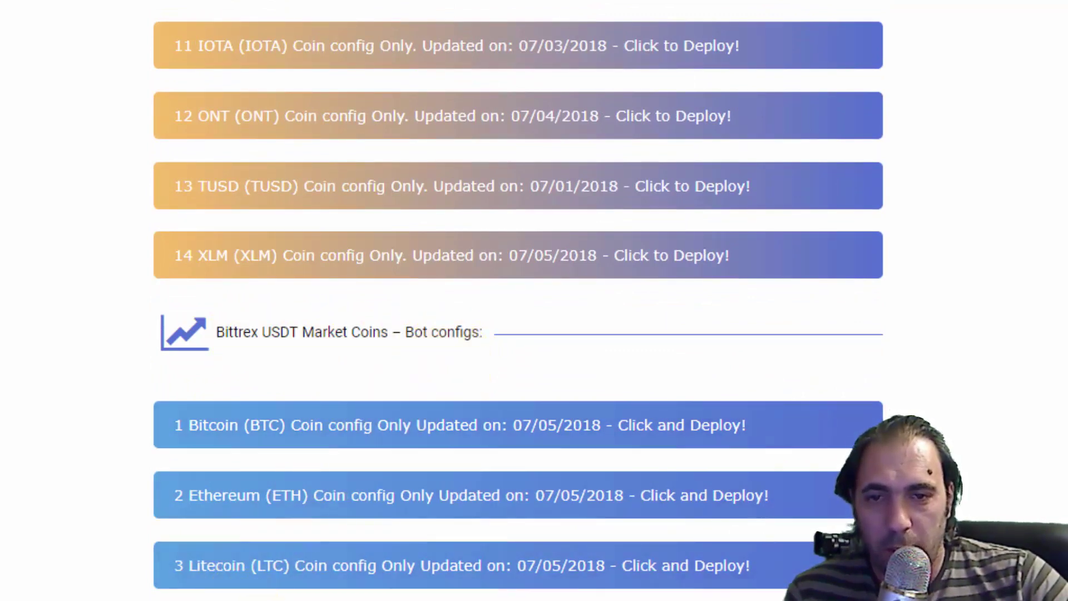
{"action": "scroll", "coordinate": [340, 598], "scroll_direction": "down", "scroll_amount": 4}
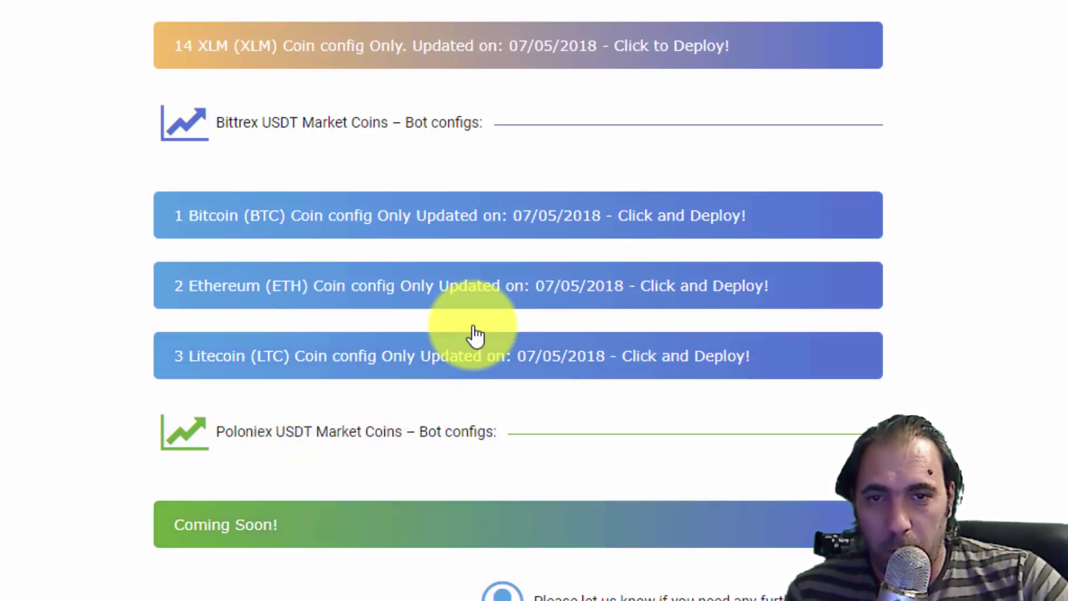
{"action": "scroll", "coordinate": [452, 500], "scroll_direction": "up", "scroll_amount": 1}
{"action": "scroll", "coordinate": [454, 496], "scroll_direction": "up", "scroll_amount": 3}
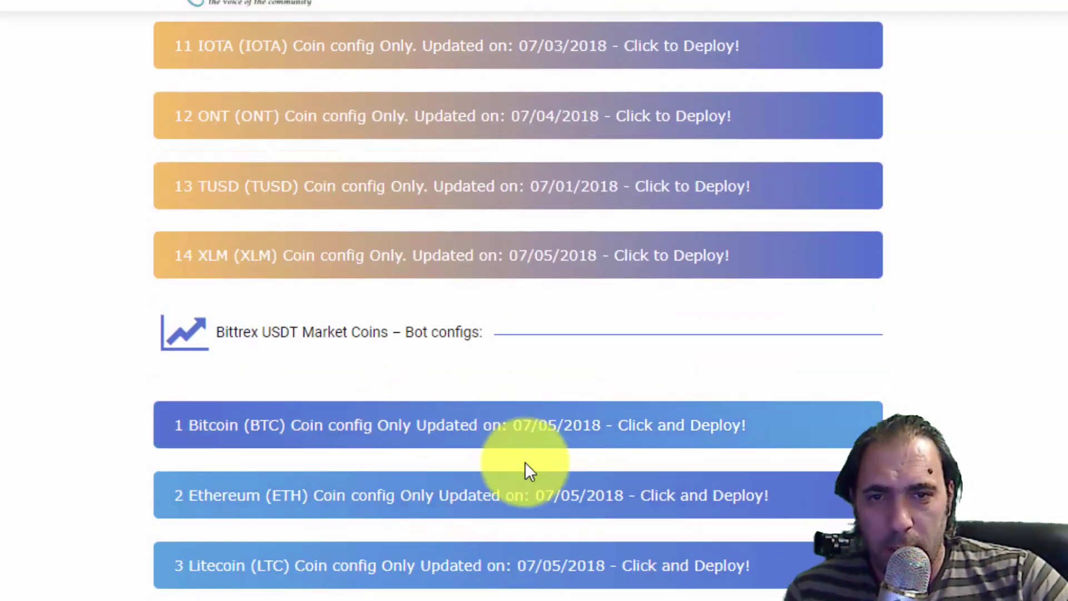
{"action": "left_click", "coordinate": [517, 428]}
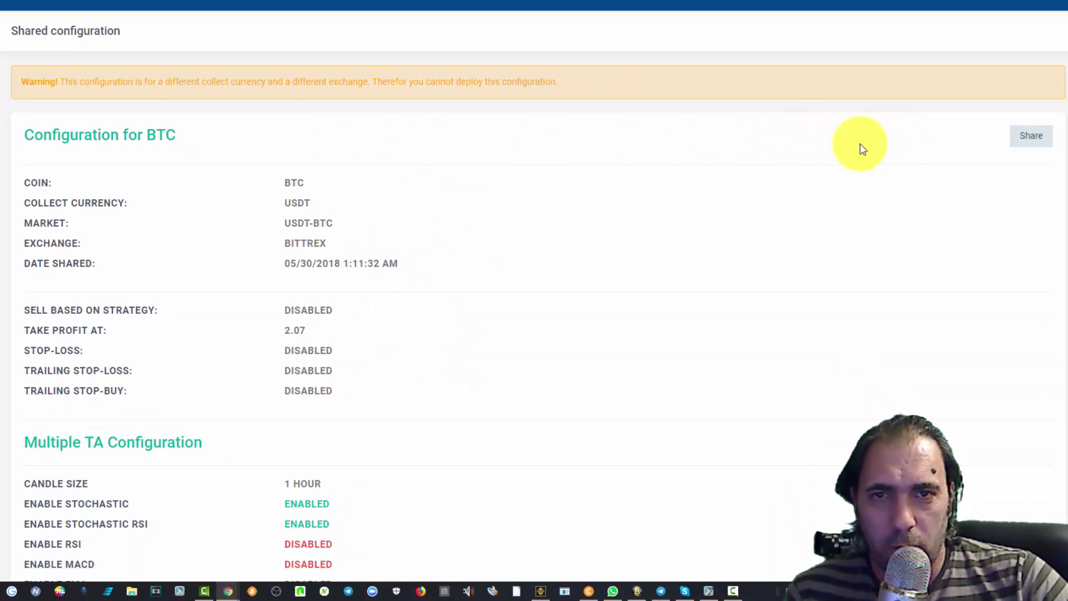
Scroll through the shared Bitcoin (BTC) USDT configuration page
{"action": "scroll", "coordinate": [525, 178], "scroll_direction": "down", "scroll_amount": 8}
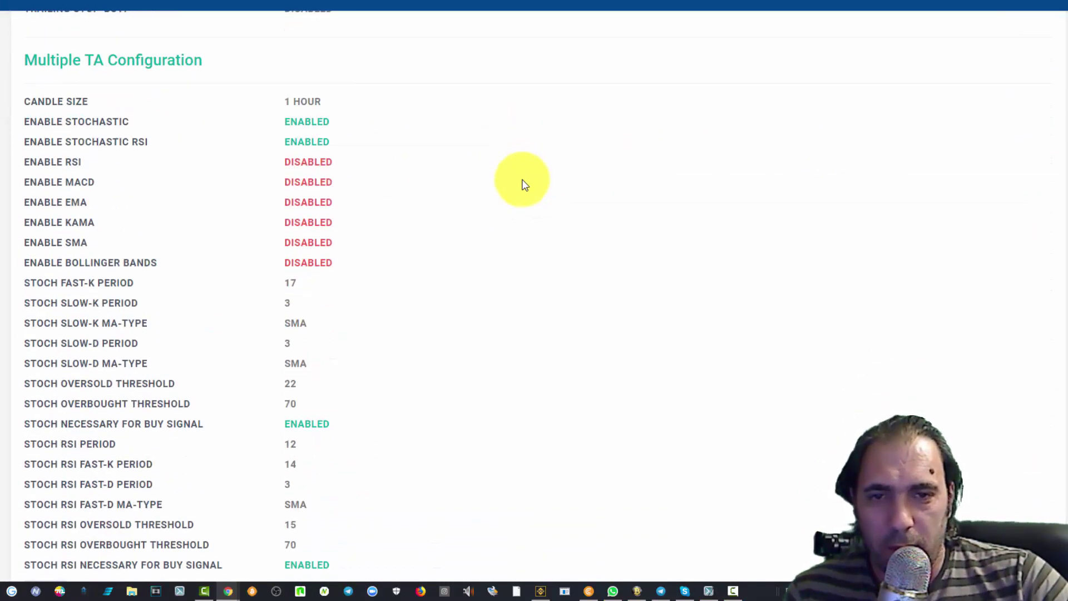
{"action": "scroll", "coordinate": [520, 189], "scroll_direction": "up", "scroll_amount": 10}
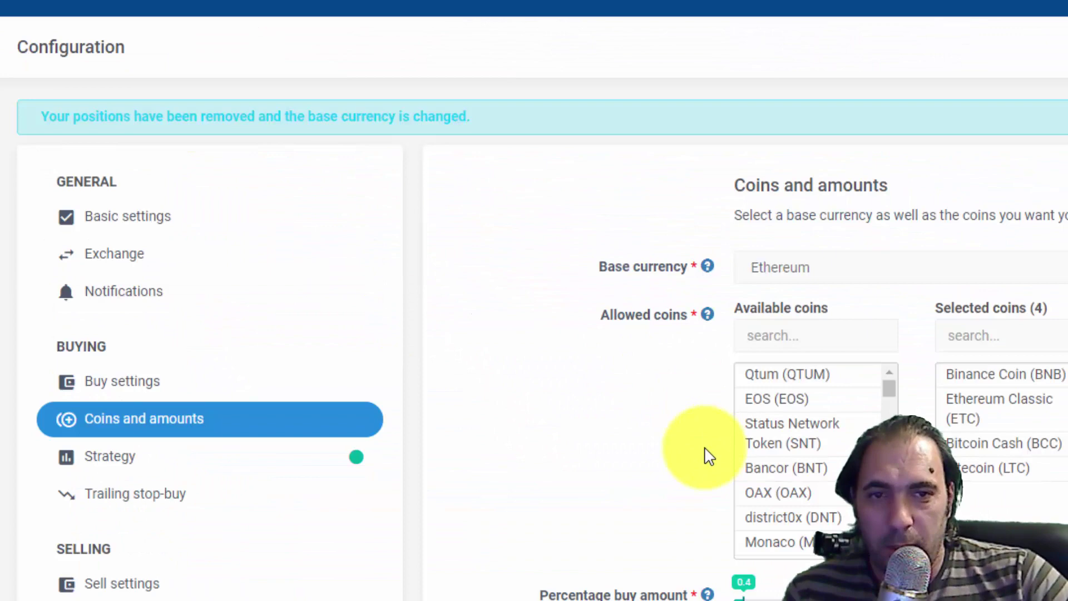
Look over the coin lists, picking QTUM, BNB, ETC, LTC, BNT, Status Network Token and EOS
{"action": "left_click", "coordinate": [859, 375]}
{"action": "left_click", "coordinate": [979, 374]}
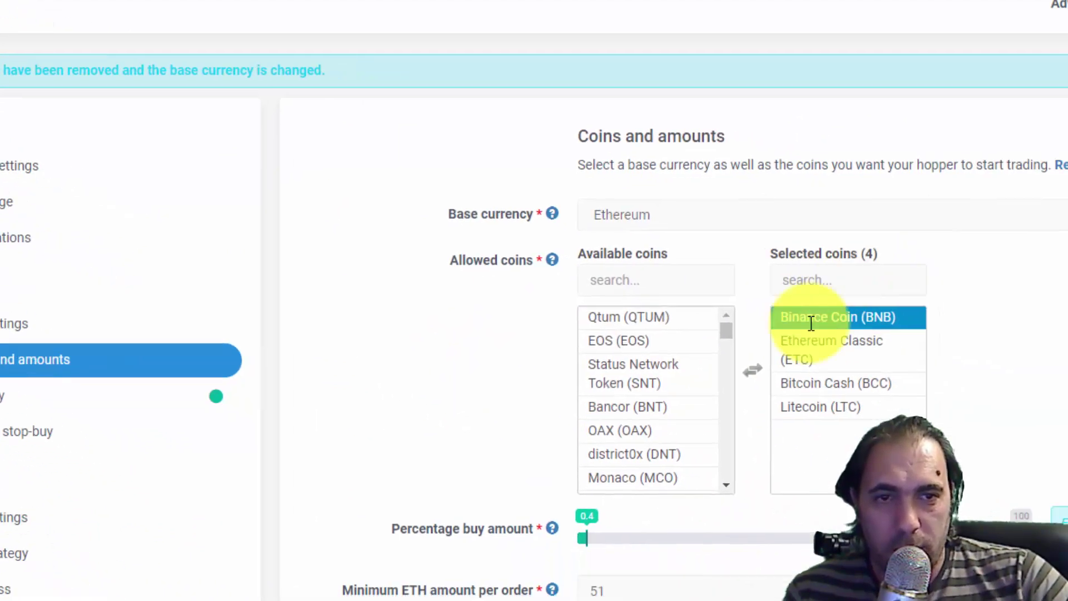
{"action": "key", "text": "Down"}
{"action": "key", "text": "Down"}
{"action": "key", "text": "Down"}
{"action": "left_click", "coordinate": [978, 414]}
{"action": "left_click", "coordinate": [521, 301]}
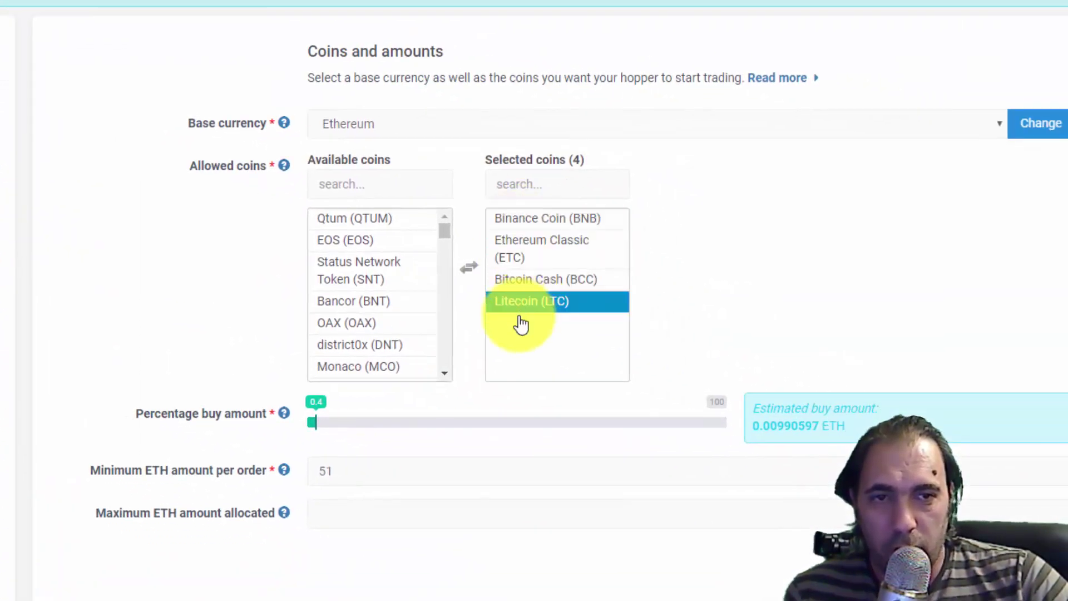
{"action": "left_click", "coordinate": [346, 222]}
{"action": "left_click", "coordinate": [435, 294]}
{"action": "left_click", "coordinate": [436, 269]}
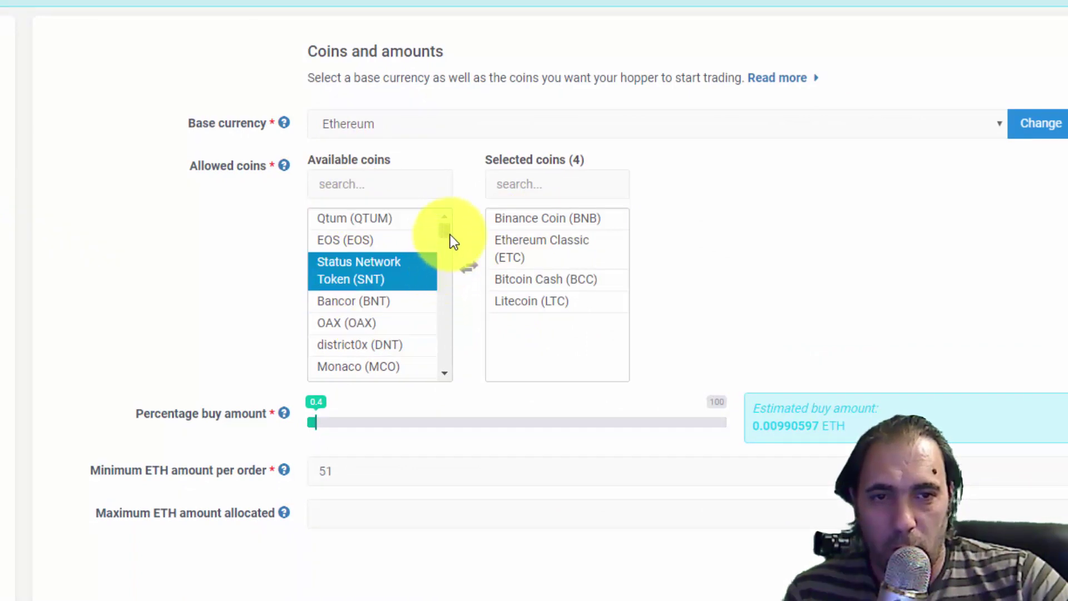
{"action": "left_click", "coordinate": [446, 234]}
{"action": "left_click_drag", "start_coordinate": [449, 245], "coordinate": [452, 209]}
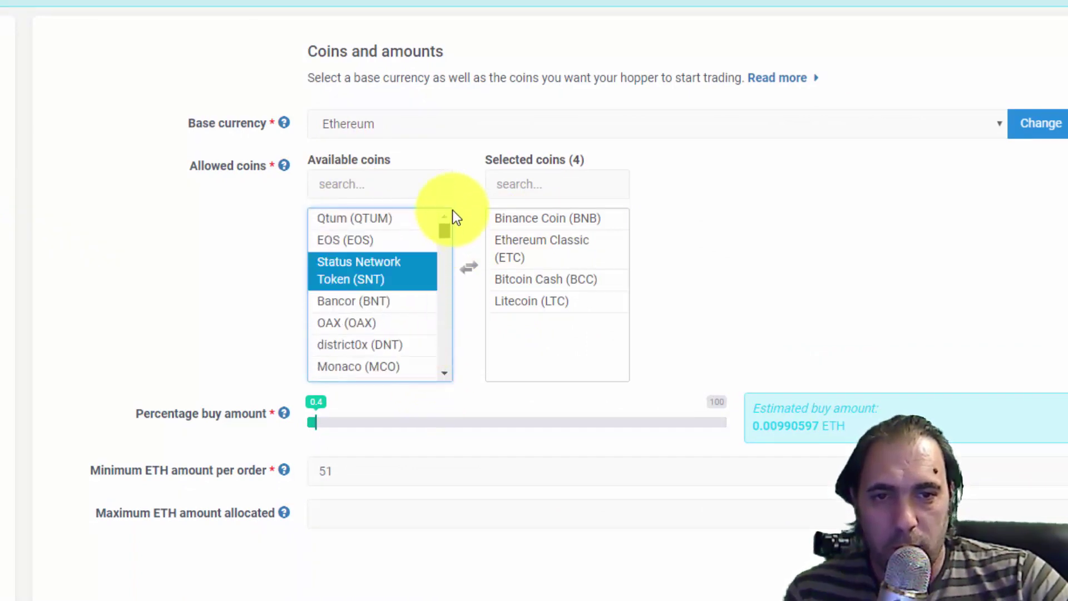
{"action": "left_click", "coordinate": [353, 246]}
{"action": "left_click", "coordinate": [354, 222]}
Add QTUM, EOS, Status Network Token, BNT, OAX and further coins, then dismiss the maximum-coins warning
{"action": "double_click", "coordinate": [354, 222]}
{"action": "double_click", "coordinate": [355, 223]}
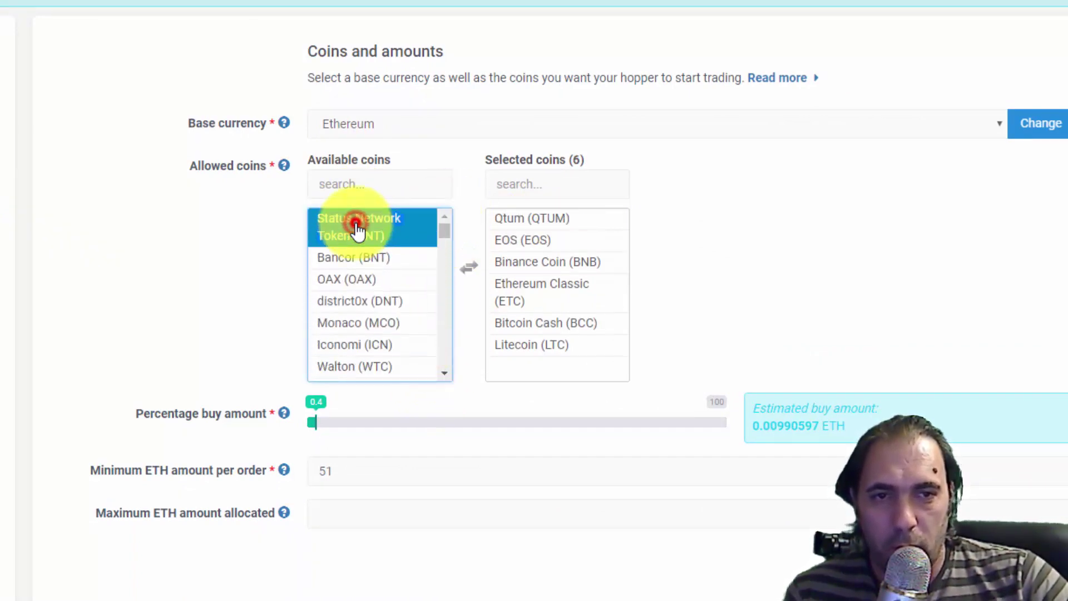
{"action": "double_click", "coordinate": [355, 226]}
{"action": "double_click", "coordinate": [355, 227]}
{"action": "double_click", "coordinate": [356, 228]}
{"action": "double_click", "coordinate": [355, 223]}
{"action": "double_click", "coordinate": [356, 222]}
{"action": "double_click", "coordinate": [355, 223]}
{"action": "double_click", "coordinate": [356, 223]}
{"action": "double_click", "coordinate": [356, 222]}
{"action": "double_click", "coordinate": [356, 222]}
{"action": "double_click", "coordinate": [355, 223]}
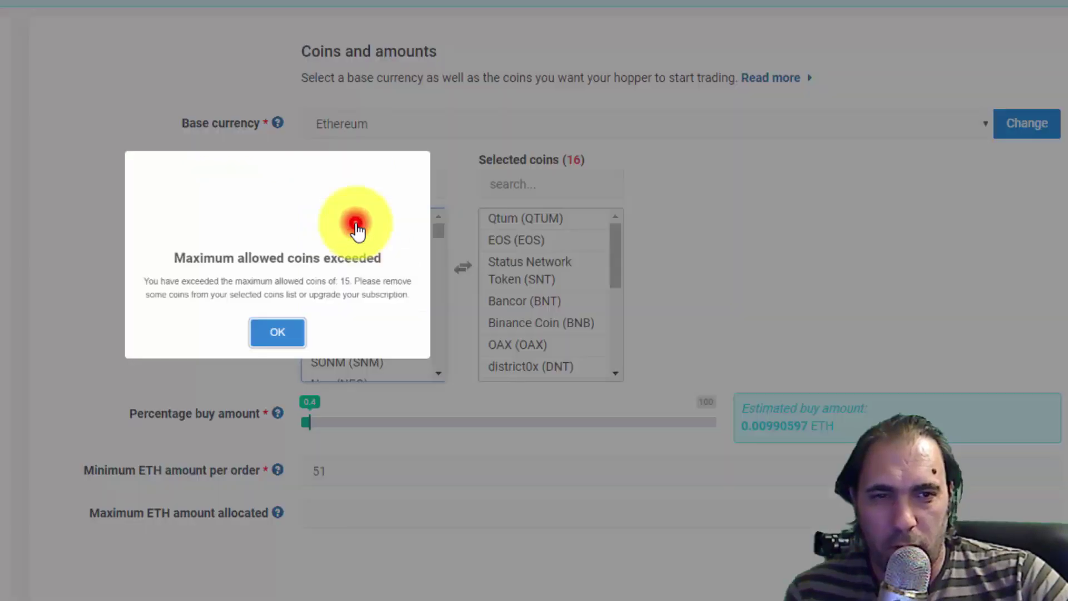
{"action": "double_click", "coordinate": [355, 222]}
{"action": "left_click", "coordinate": [278, 356]}
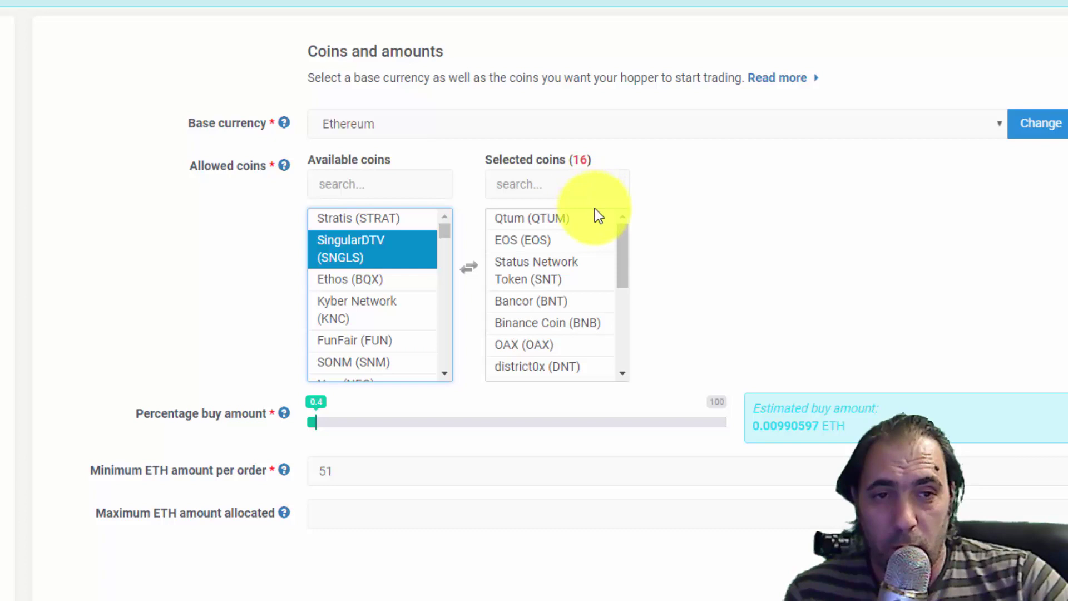
Check QTUM, Status Network Token and BNT in Selected coins, then open the Strategy settings
{"action": "left_click", "coordinate": [563, 219]}
{"action": "left_click", "coordinate": [590, 275]}
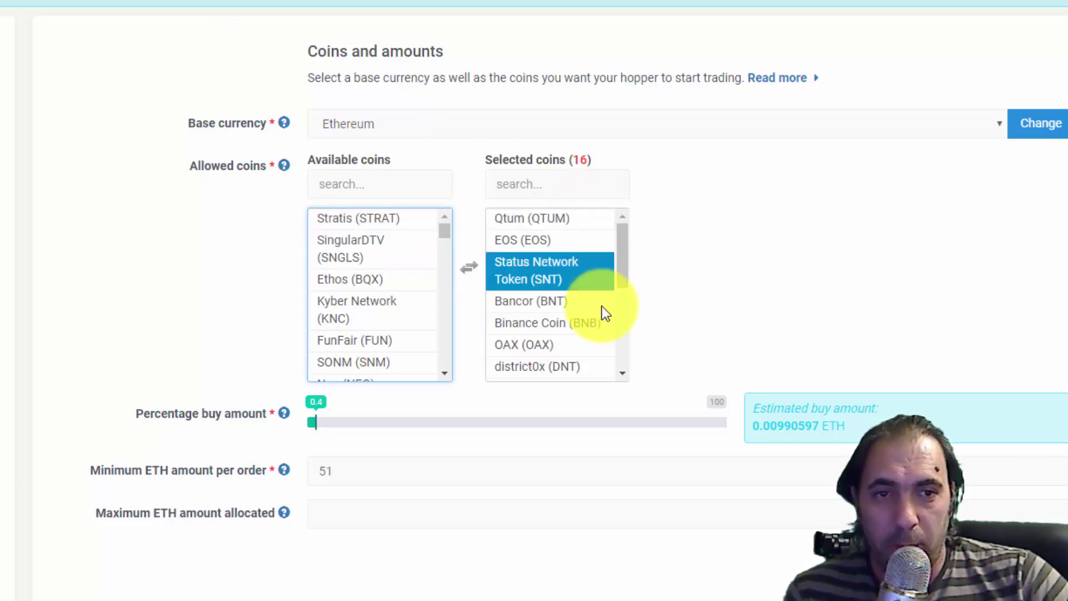
{"action": "left_click", "coordinate": [602, 305]}
{"action": "mouse_move", "coordinate": [622, 239]}
{"action": "left_mouse_down"}
{"action": "mouse_move", "coordinate": [632, 357]}
{"action": "mouse_move", "coordinate": [625, 226]}
{"action": "left_mouse_up"}
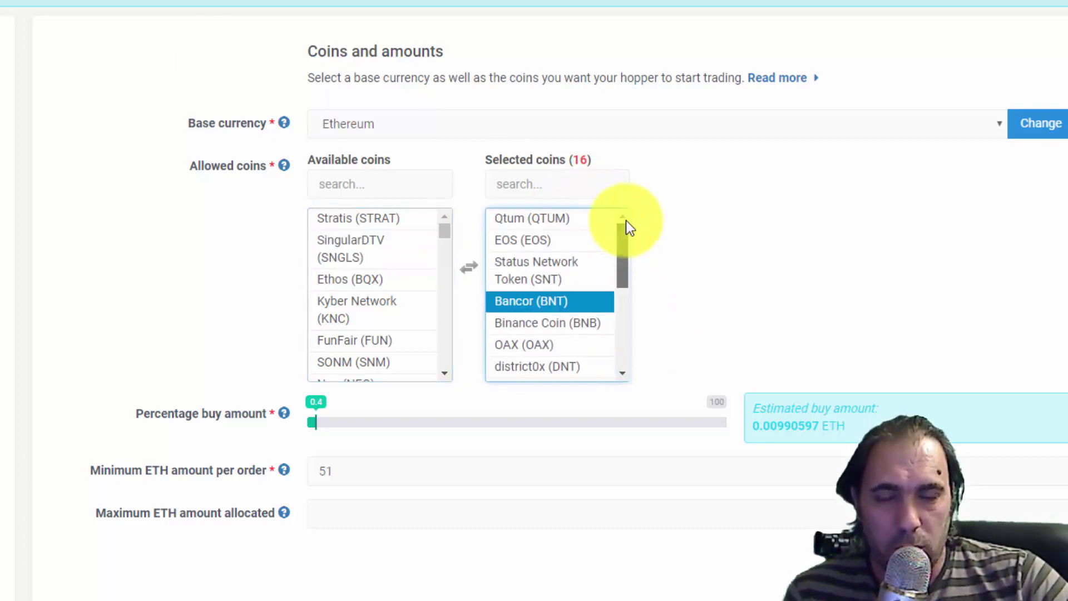
{"action": "left_click", "coordinate": [356, 279]}
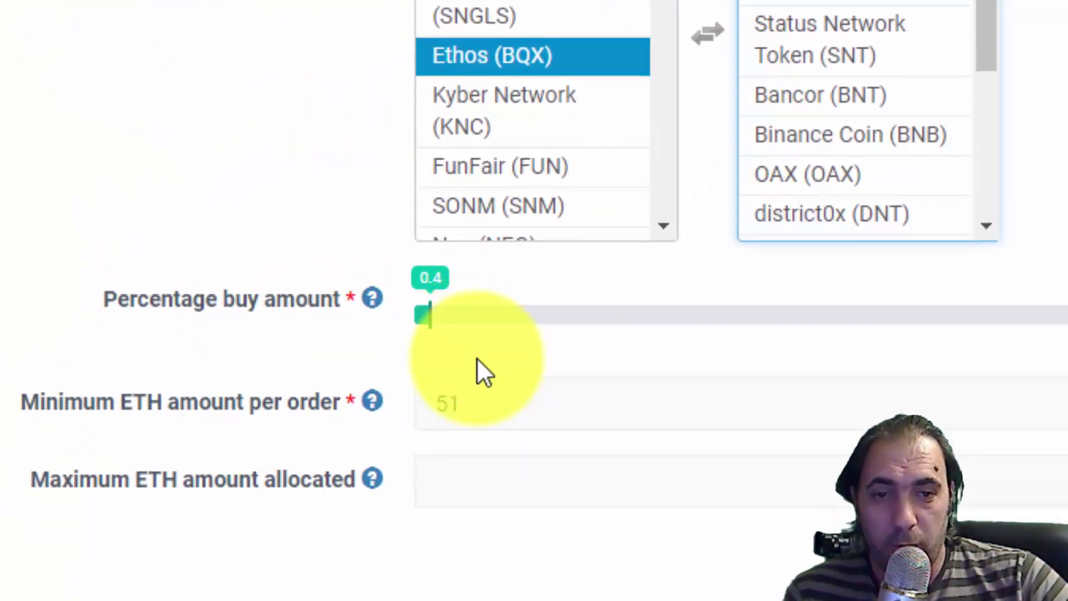
{"action": "scroll", "coordinate": [477, 358], "scroll_direction": "down", "scroll_amount": 1}
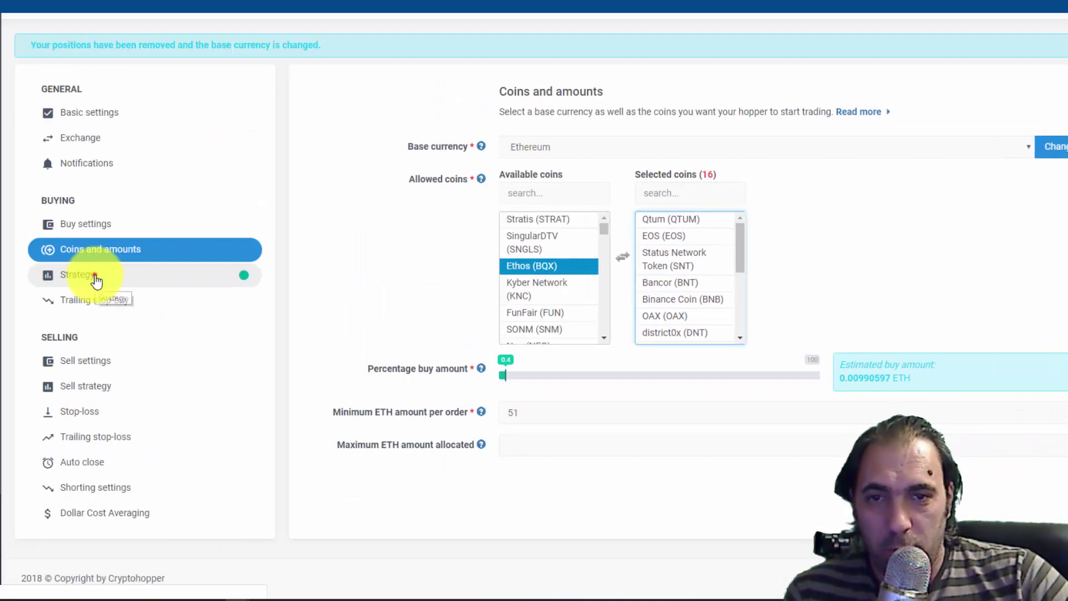
{"action": "left_click", "coordinate": [95, 277]}
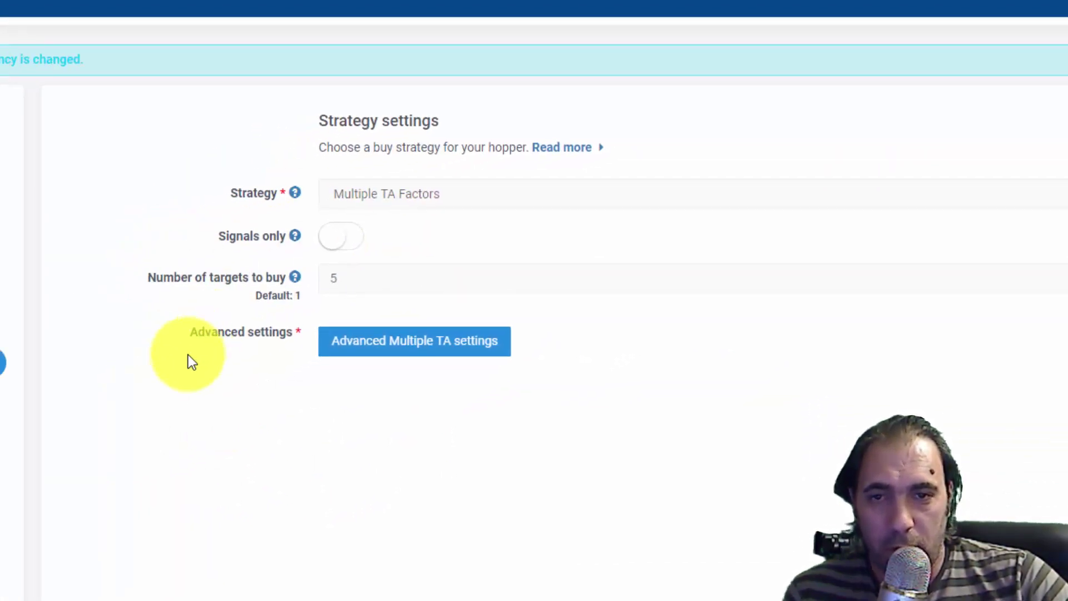
Open Trailing stop-buy, then Sell settings to check take profit 2.77 and max open time 15
{"action": "left_click", "coordinate": [145, 301]}
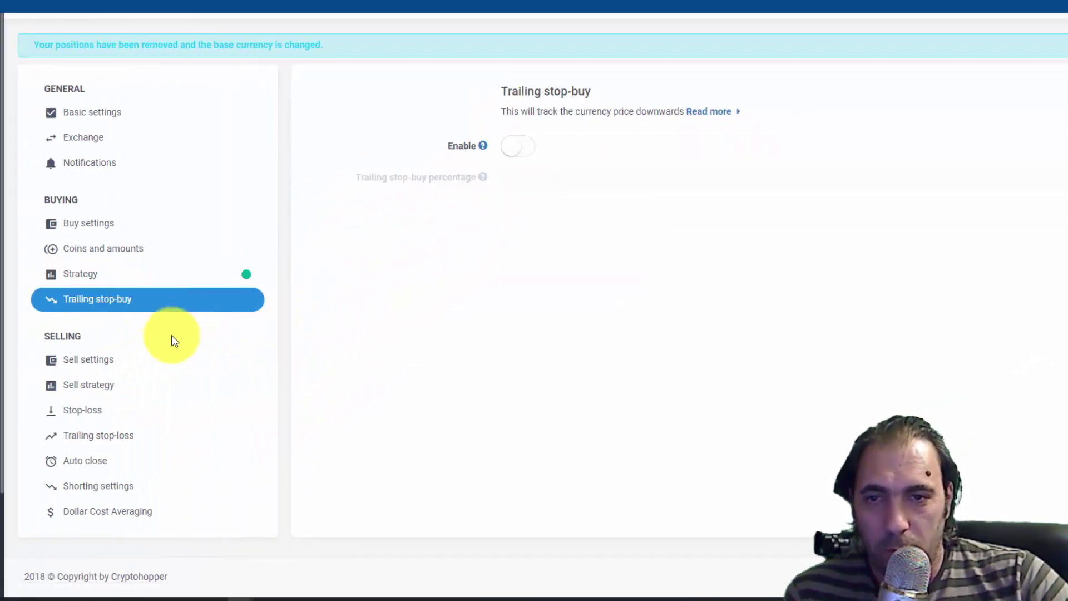
{"action": "left_click", "coordinate": [141, 364]}
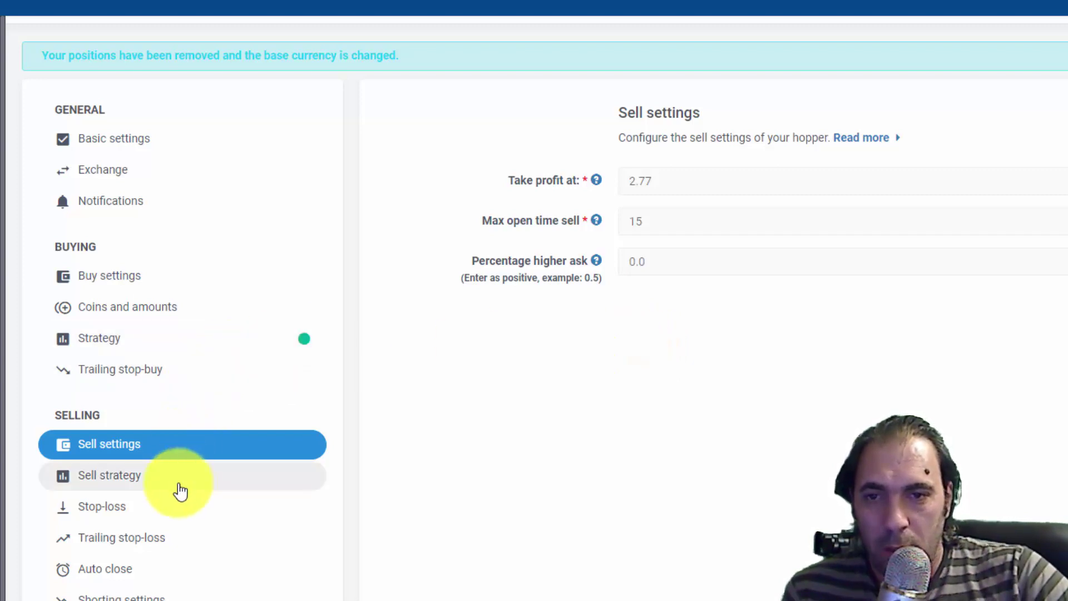
Review Sell strategy, Stop-loss, Trailing stop-loss, Auto close, Shorting and the disabled Dollar Cost Averaging settings
{"action": "left_click", "coordinate": [180, 487]}
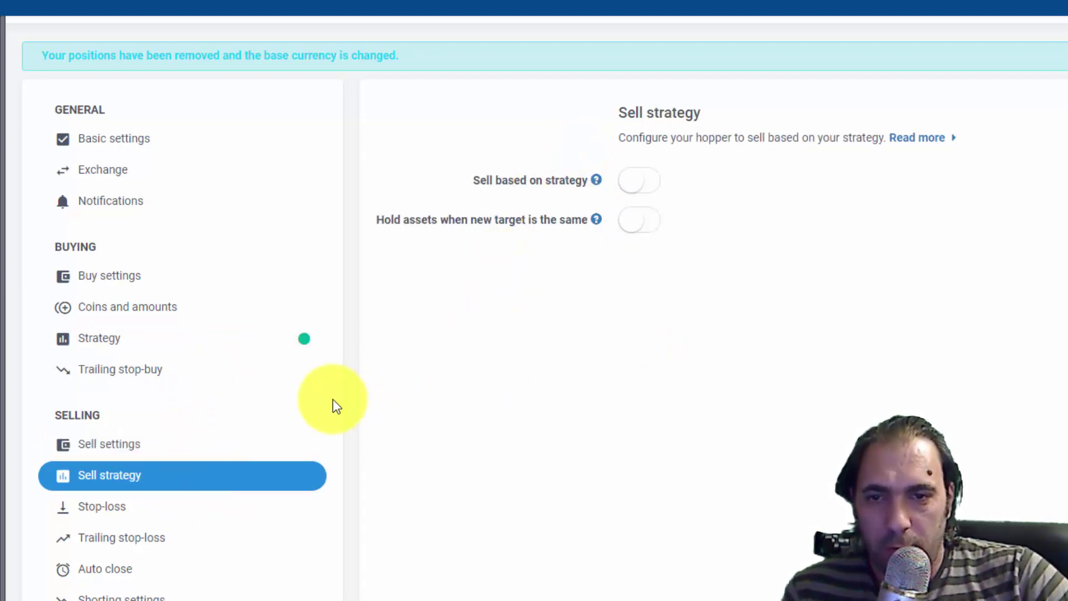
{"action": "left_click", "coordinate": [141, 506]}
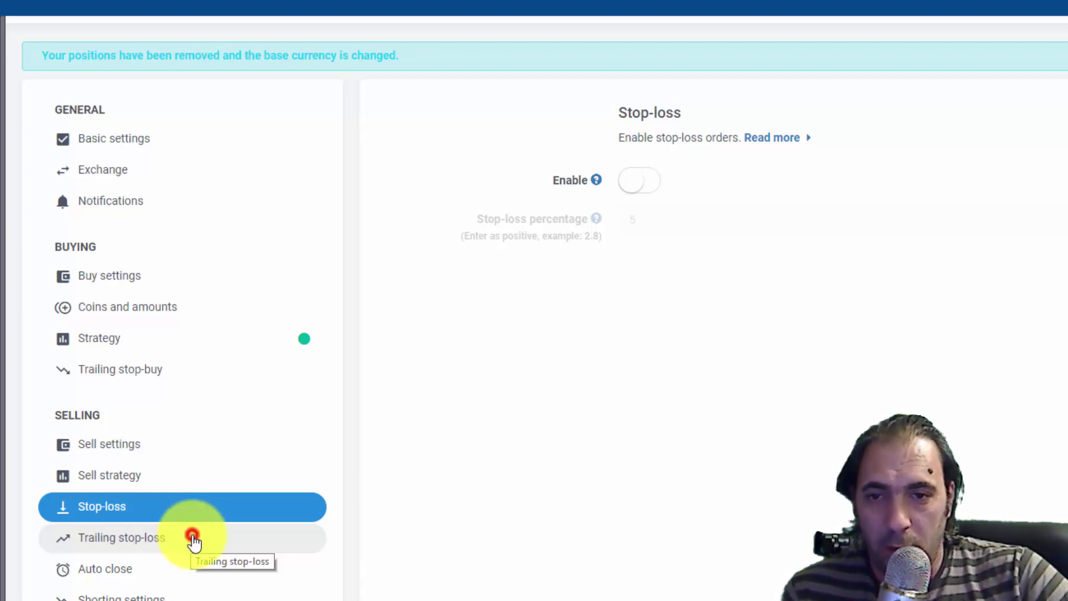
{"action": "left_click", "coordinate": [192, 540]}
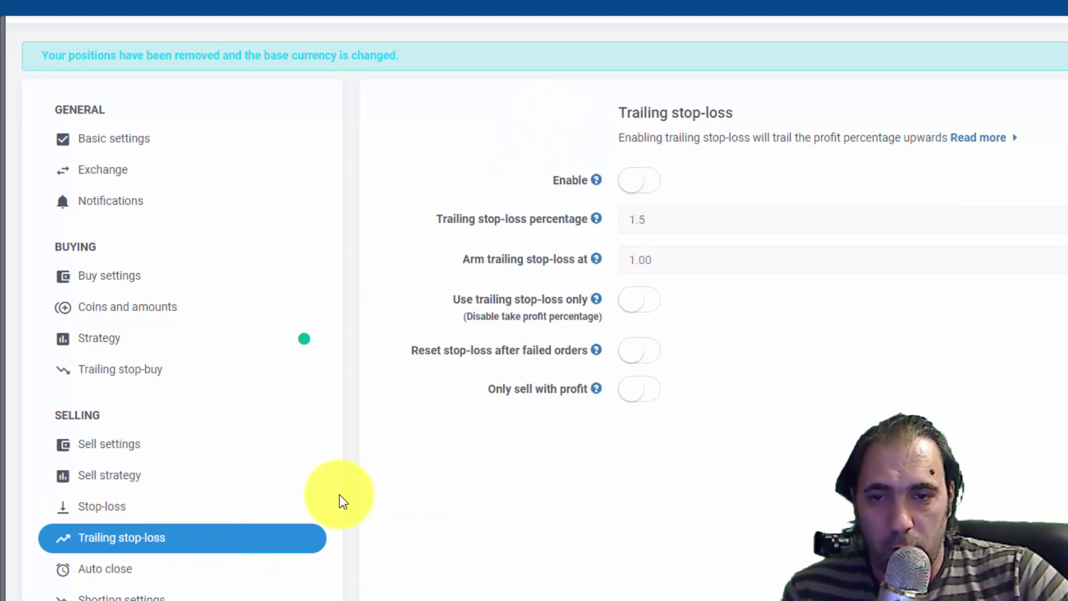
{"action": "left_click", "coordinate": [143, 568]}
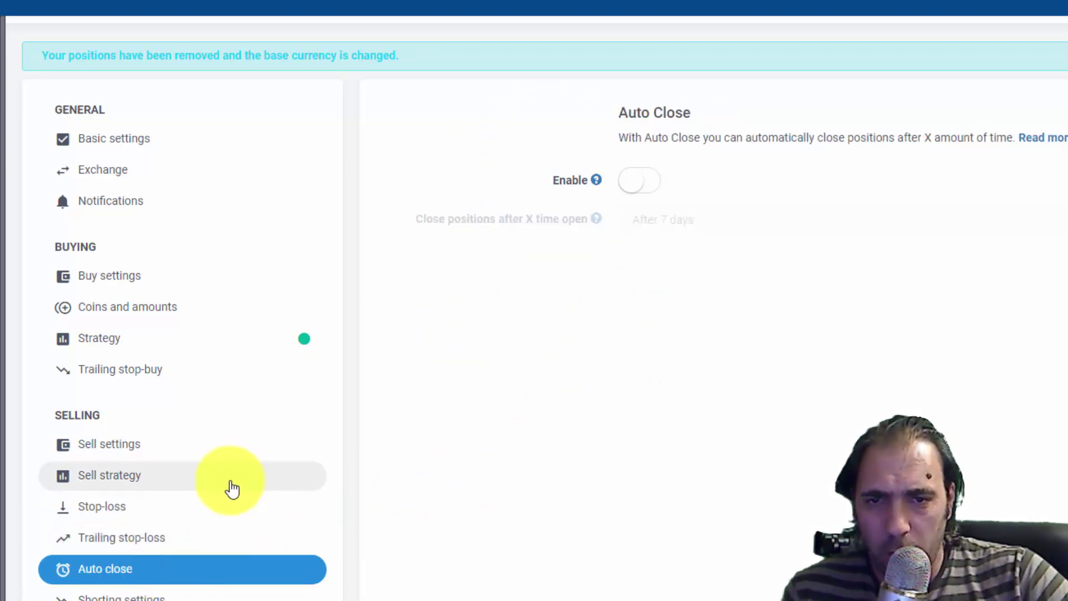
{"action": "left_click", "coordinate": [192, 596]}
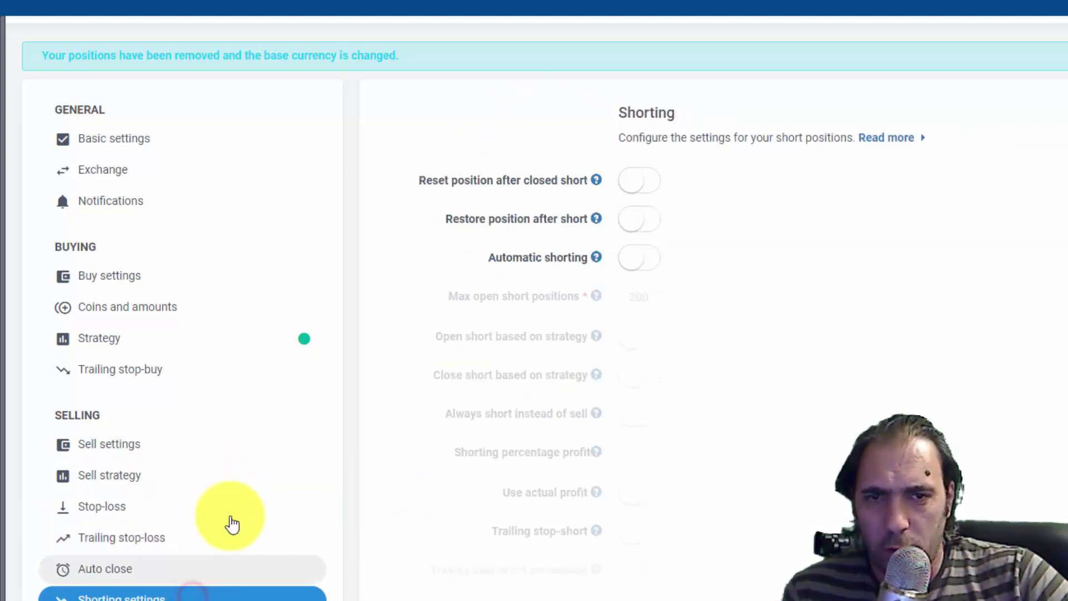
{"action": "scroll", "coordinate": [243, 496], "scroll_direction": "down", "scroll_amount": 5}
{"action": "left_click", "coordinate": [188, 365]}
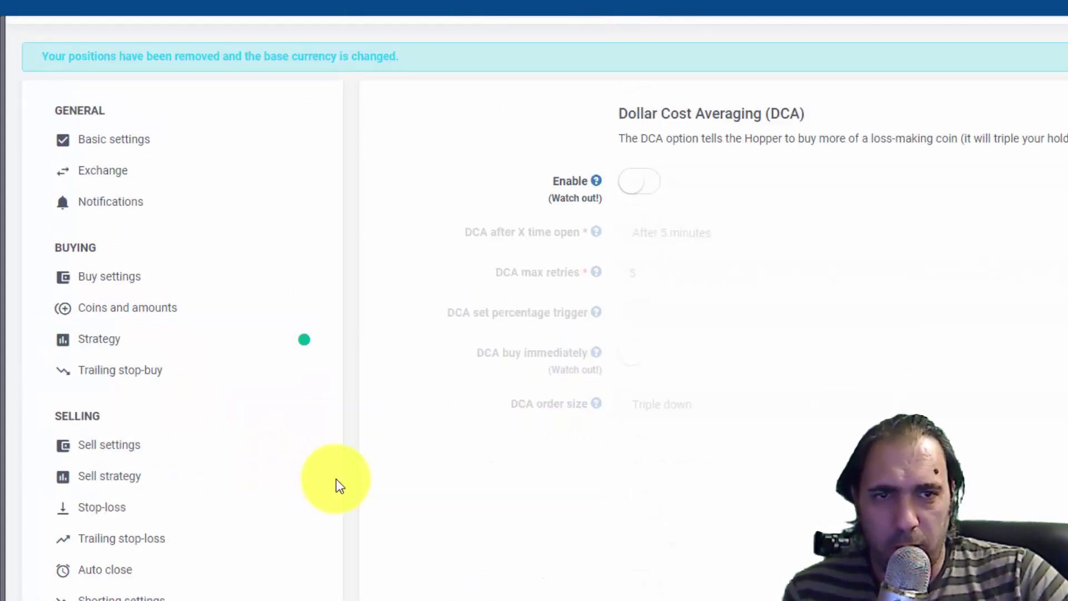
{"action": "scroll", "coordinate": [351, 456], "scroll_direction": "up", "scroll_amount": 1}
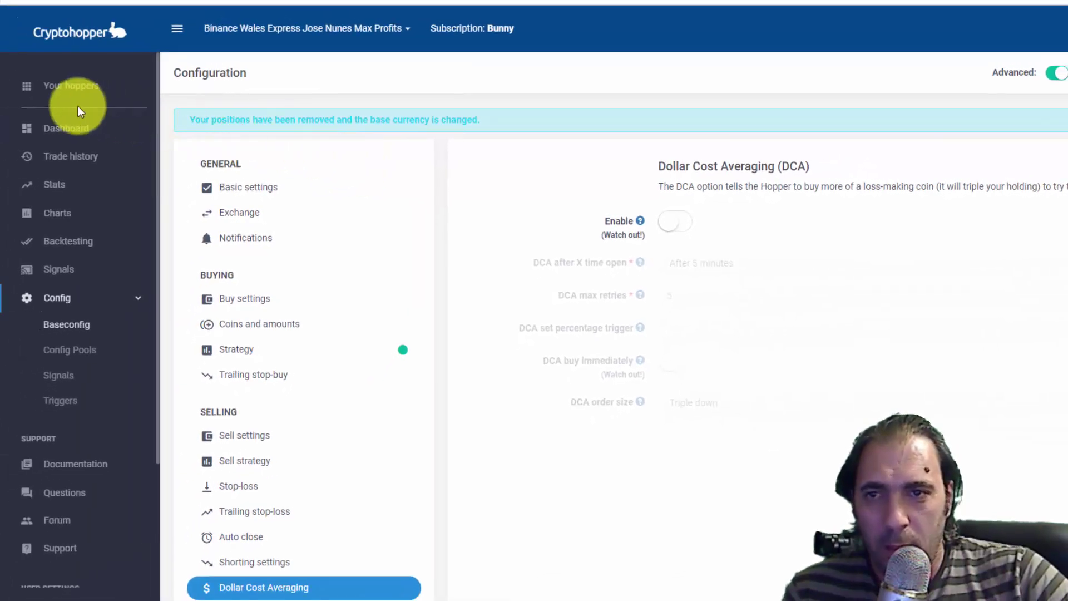
From the Dashboard balances, open the Synchronize with exchange window and clear the no-positions-selected error
{"action": "left_click", "coordinate": [70, 128]}
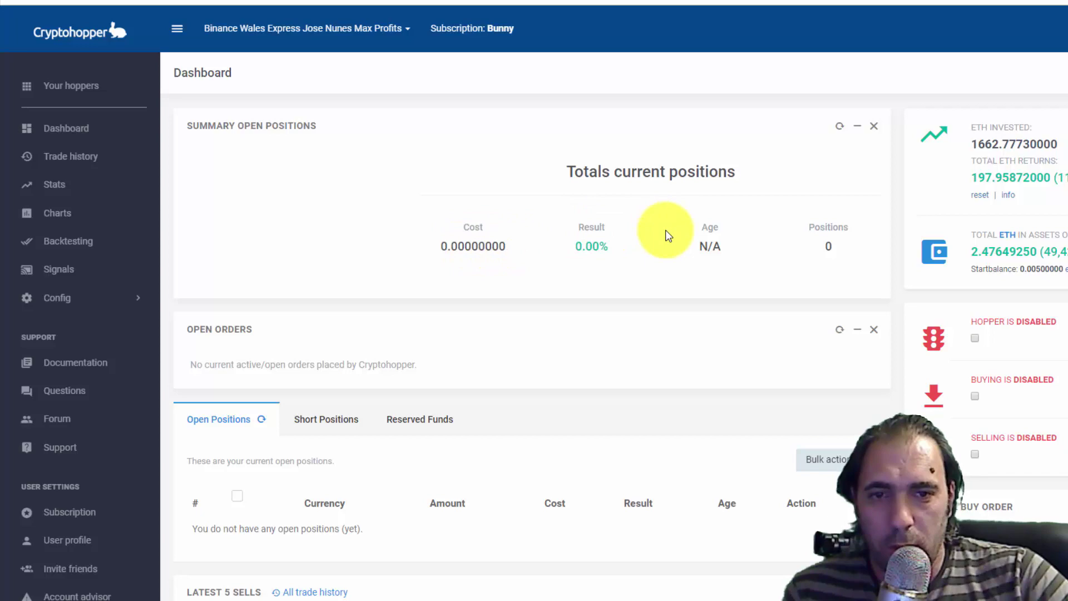
{"action": "scroll", "coordinate": [325, 263], "scroll_direction": "down", "scroll_amount": 5}
{"action": "scroll", "coordinate": [850, 239], "scroll_direction": "down", "scroll_amount": 8}
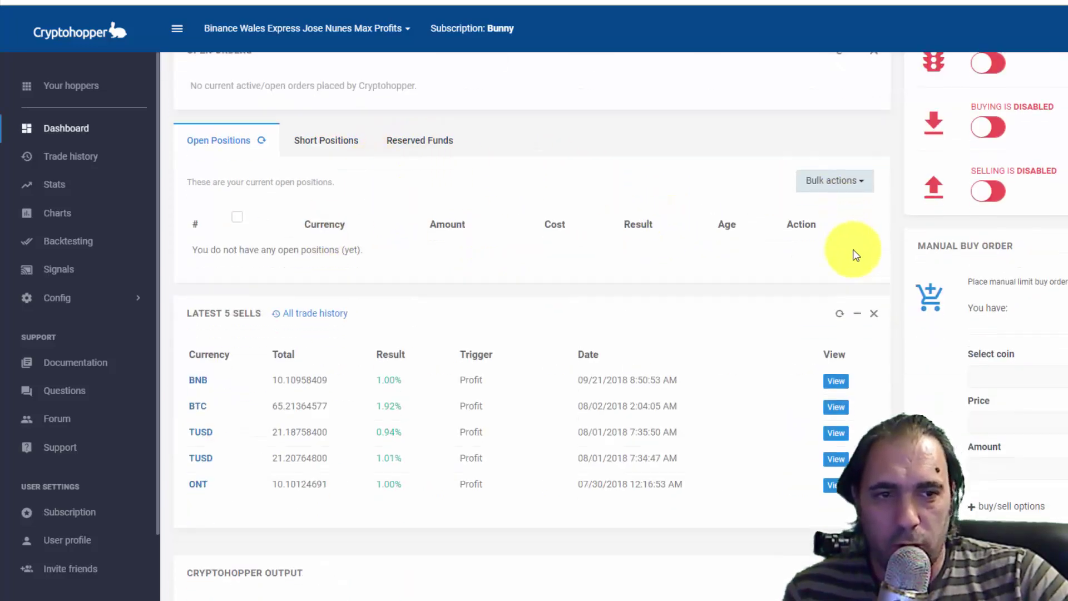
{"action": "scroll", "coordinate": [912, 248], "scroll_direction": "down", "scroll_amount": 20}
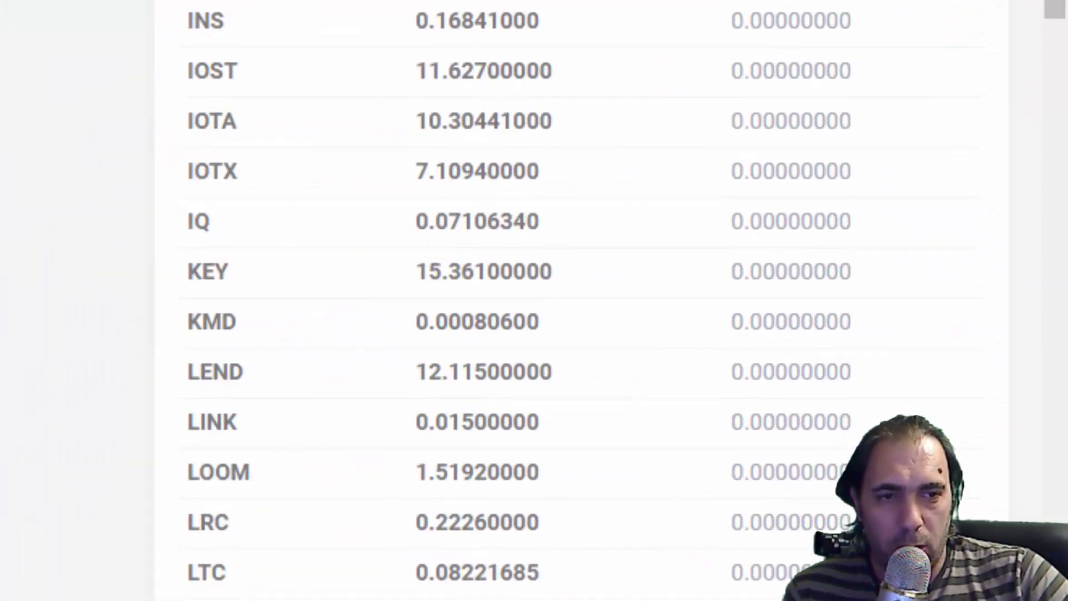
{"action": "scroll", "coordinate": [269, 31], "scroll_direction": "down", "scroll_amount": 15}
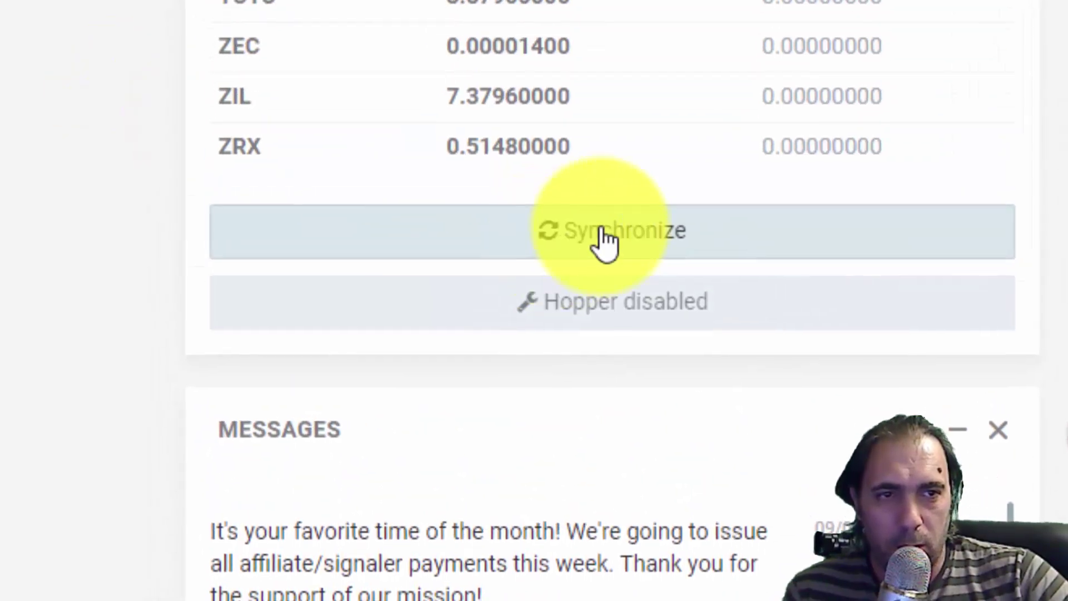
{"action": "left_click", "coordinate": [606, 138]}
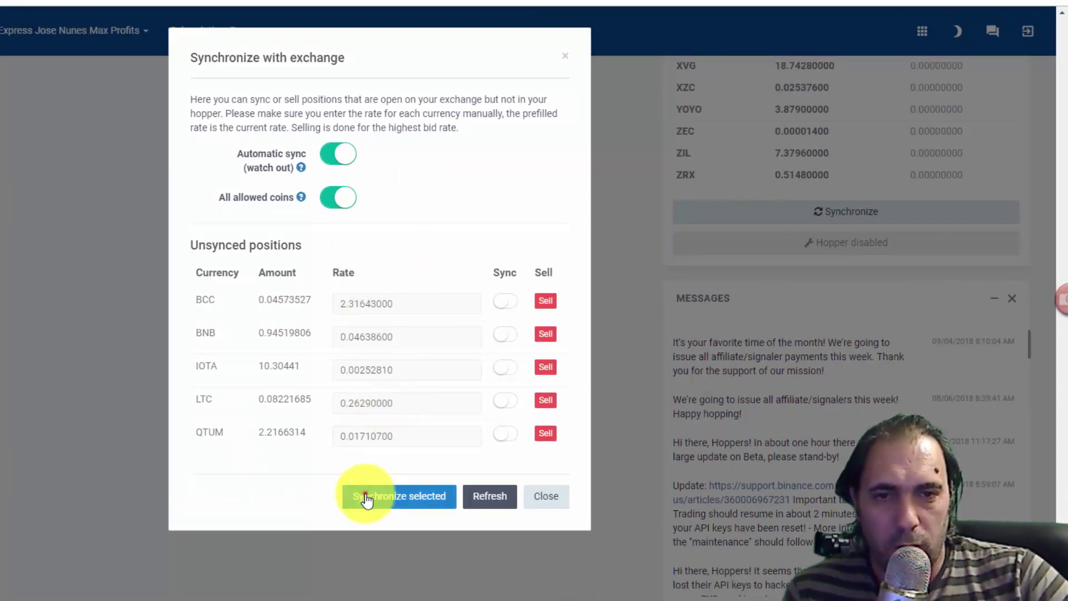
{"action": "left_click", "coordinate": [278, 532]}
{"action": "left_click", "coordinate": [372, 424]}
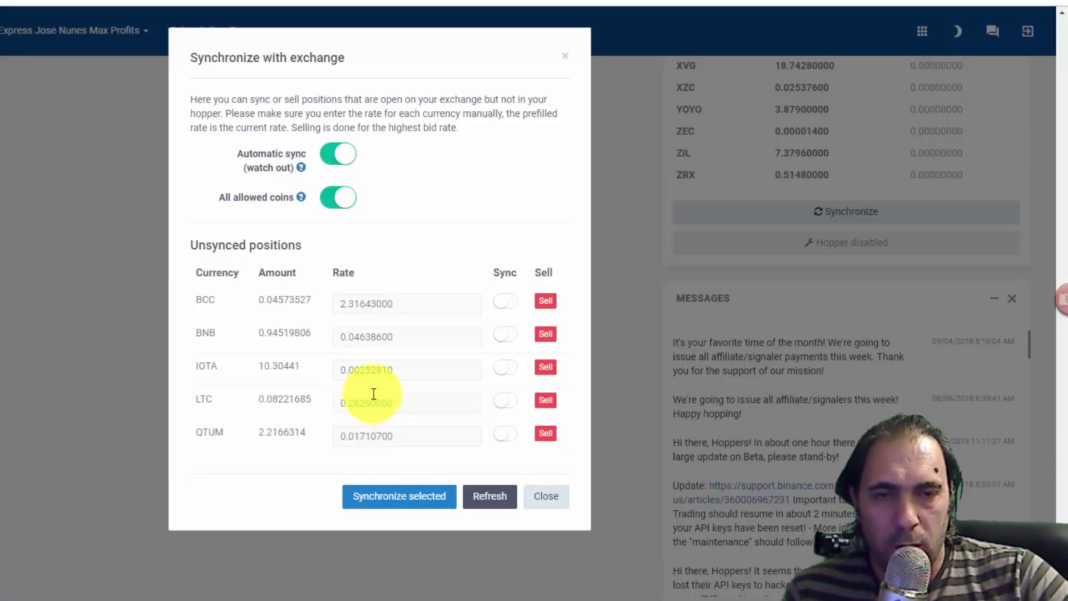
Mark BCC, BNB, IOTA, LTC and QTUM for sync, synchronize them, refresh and close
{"action": "left_click", "coordinate": [505, 304]}
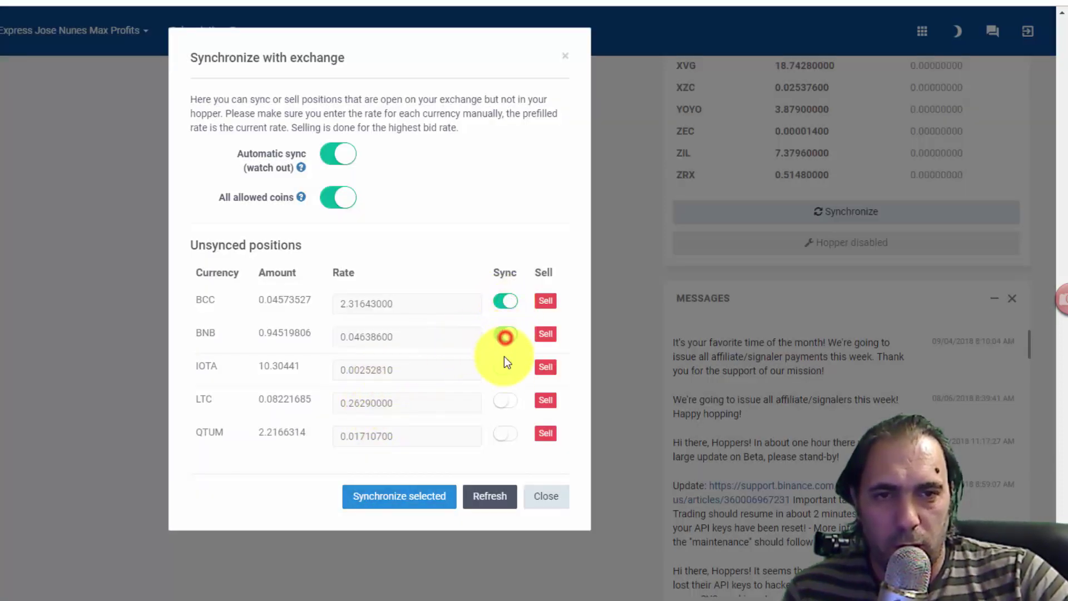
{"action": "left_click", "coordinate": [505, 400]}
{"action": "left_click", "coordinate": [505, 433]}
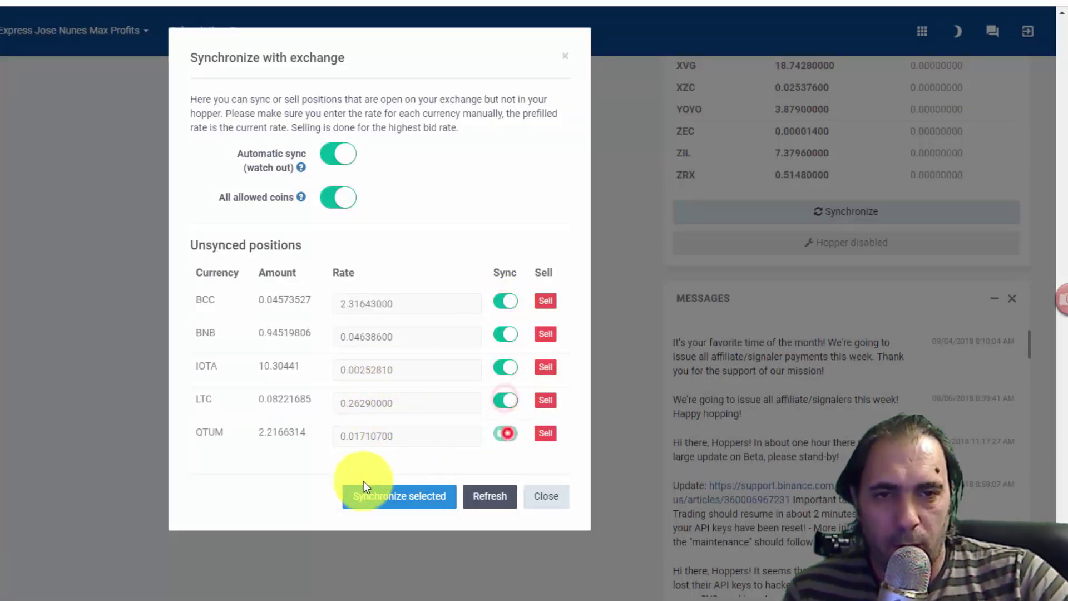
{"action": "left_click", "coordinate": [399, 497]}
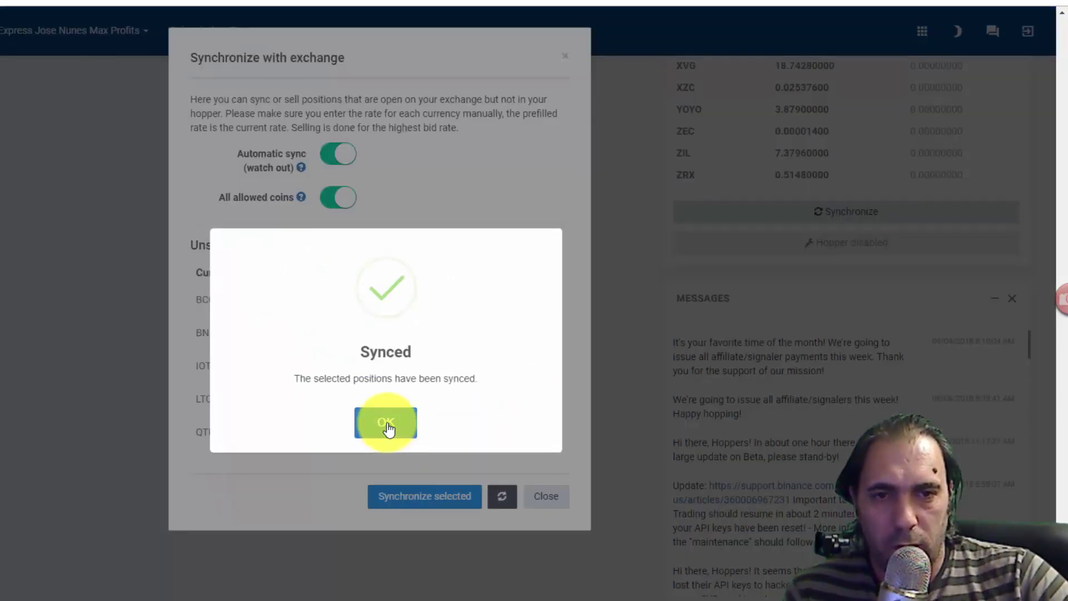
{"action": "left_click", "coordinate": [387, 424]}
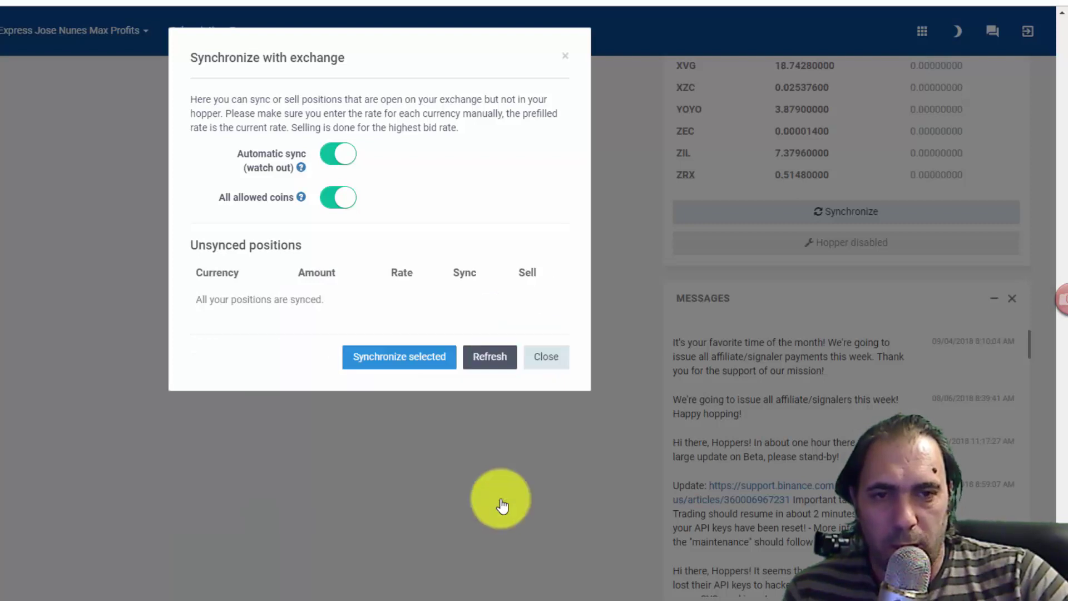
{"action": "left_click", "coordinate": [489, 361]}
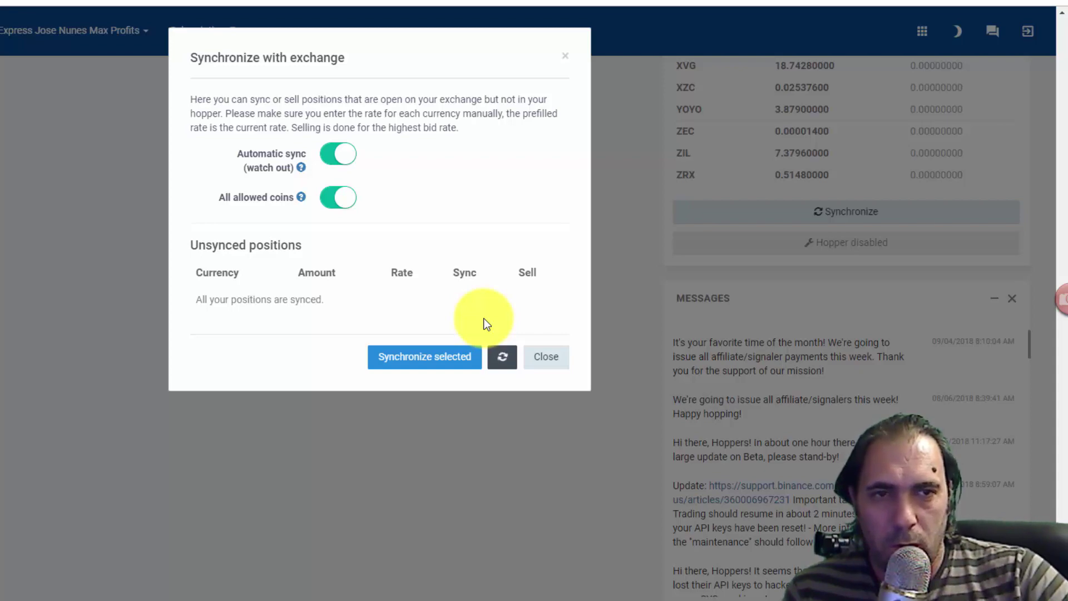
{"action": "left_click", "coordinate": [543, 362]}
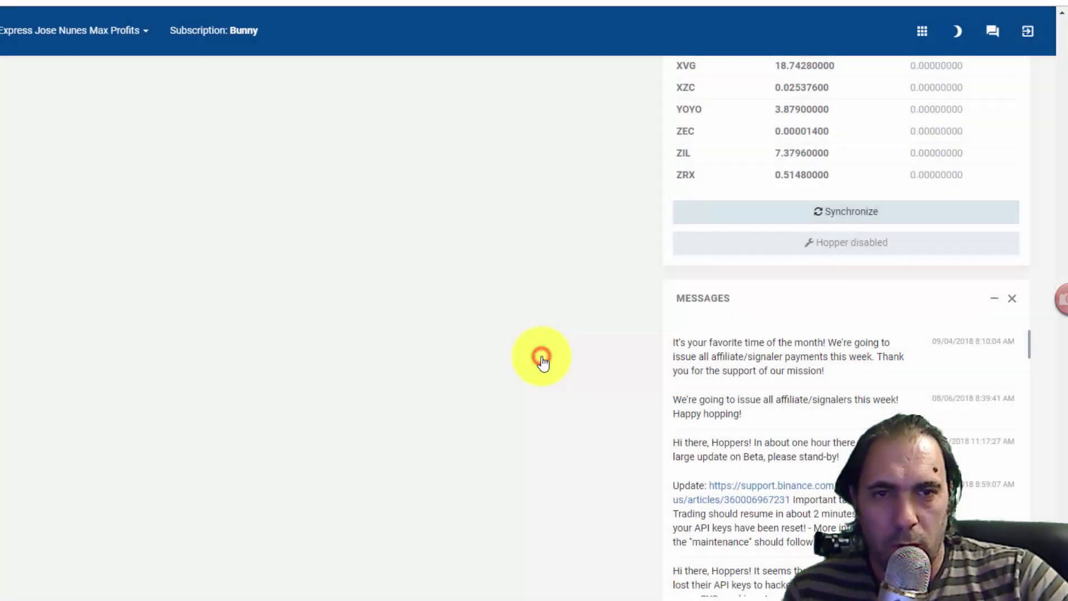
Reload the dashboard to bring in the synced exchange positions
{"action": "left_click", "coordinate": [60, 160]}
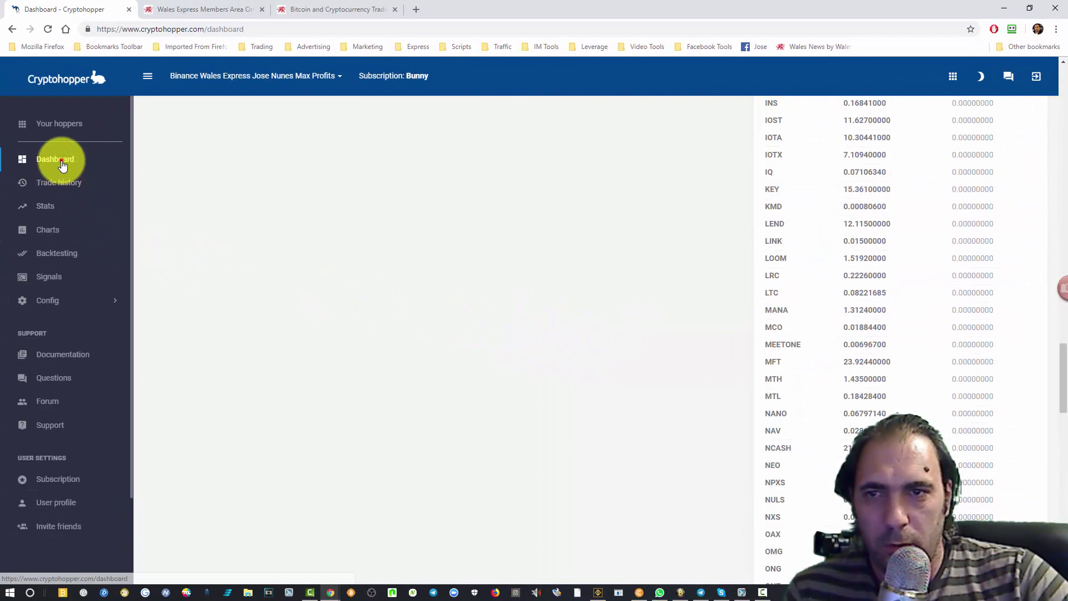
{"action": "scroll", "coordinate": [429, 309], "scroll_direction": "down", "scroll_amount": 4}
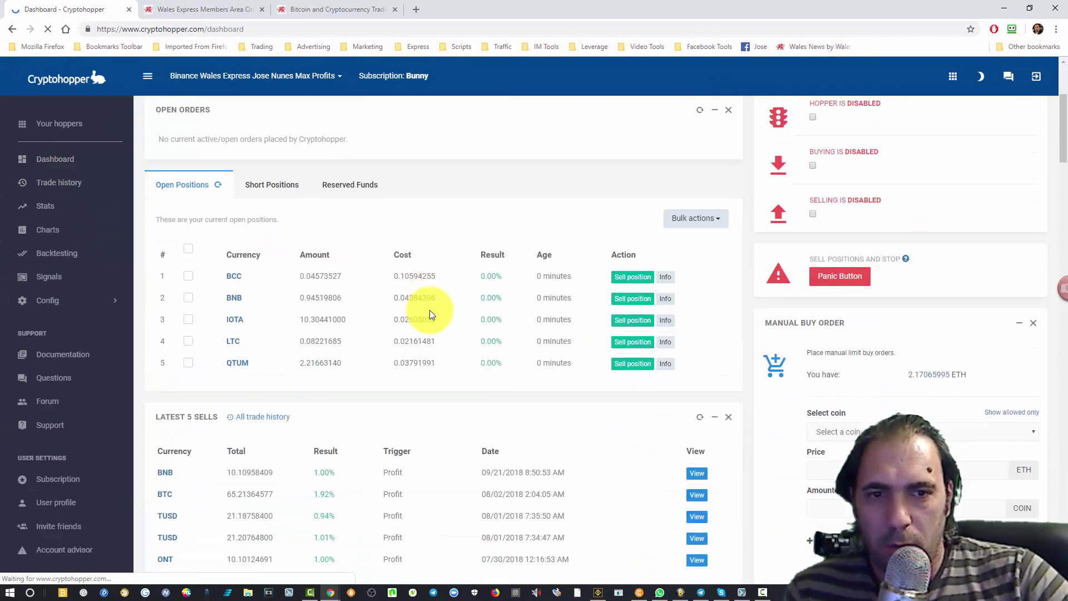
{"action": "scroll", "coordinate": [282, 372], "scroll_direction": "up", "scroll_amount": 2}
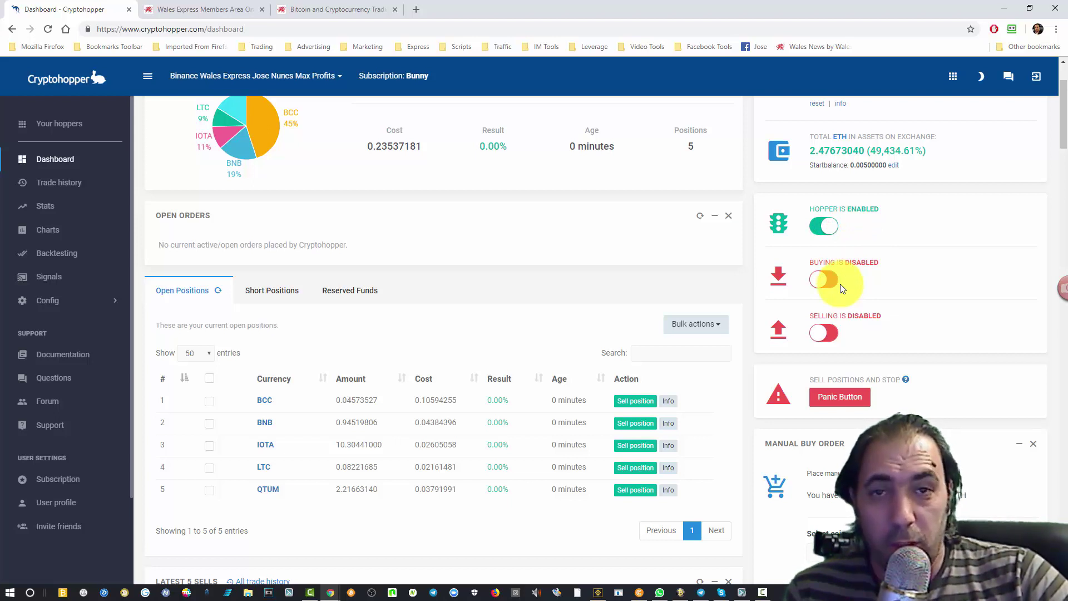
{"action": "scroll", "coordinate": [469, 239], "scroll_direction": "up", "scroll_amount": 2}
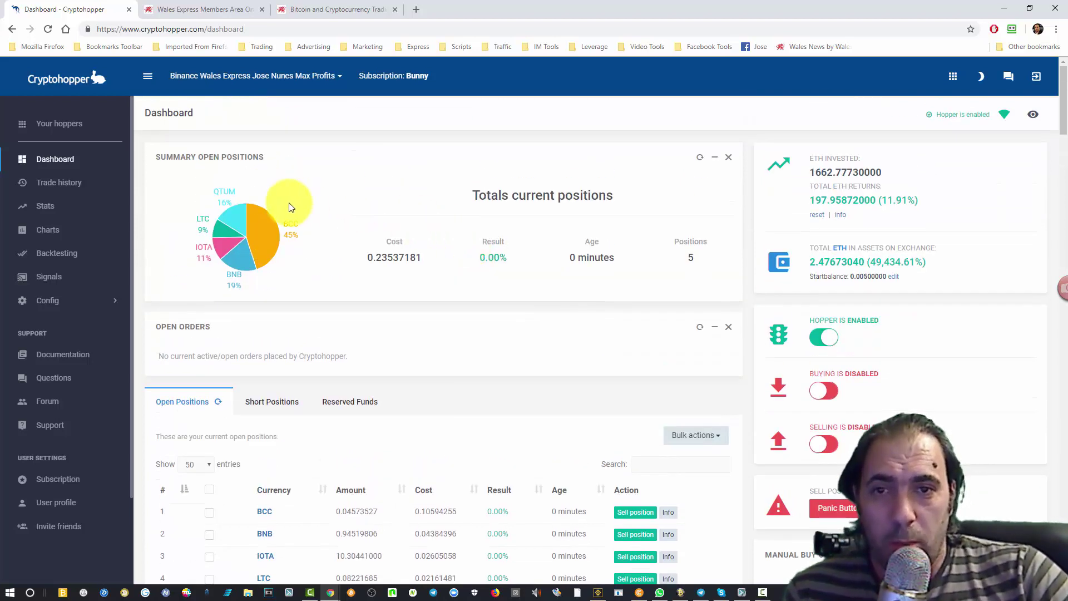
Check QTUM's totals, return to all positions, and confirm five open positions costing 0.23537181
{"action": "left_click", "coordinate": [233, 218]}
{"action": "left_click", "coordinate": [222, 262]}
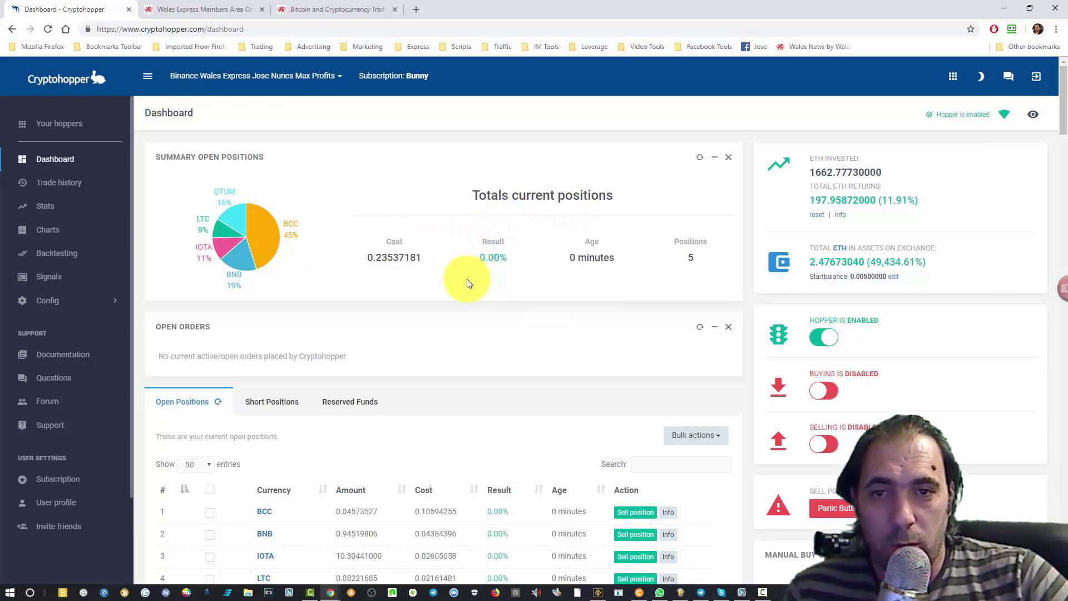
{"action": "scroll", "coordinate": [466, 284], "scroll_direction": "down", "scroll_amount": 4}
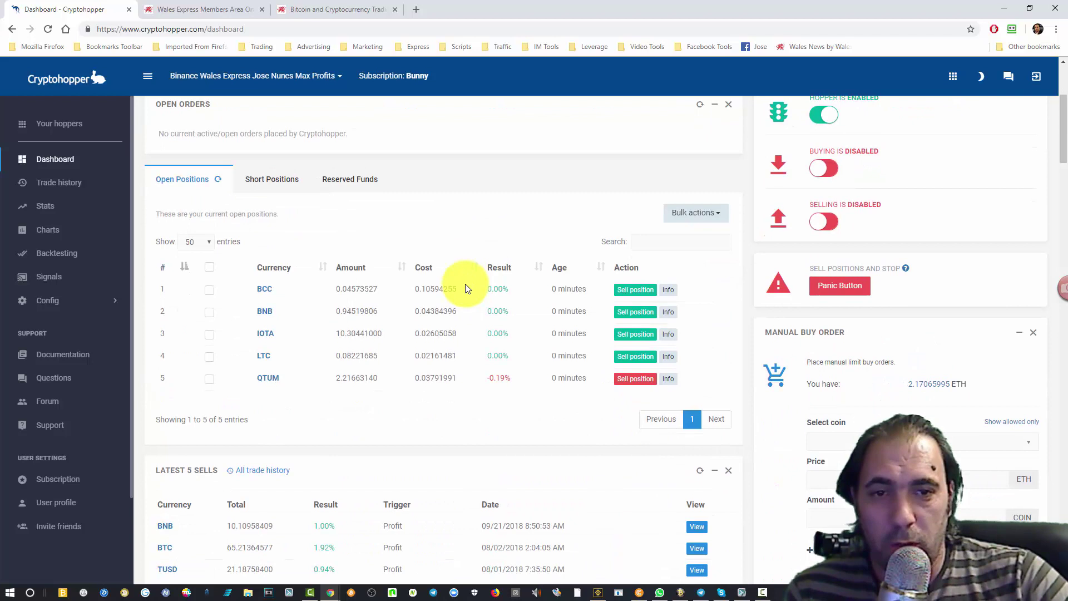